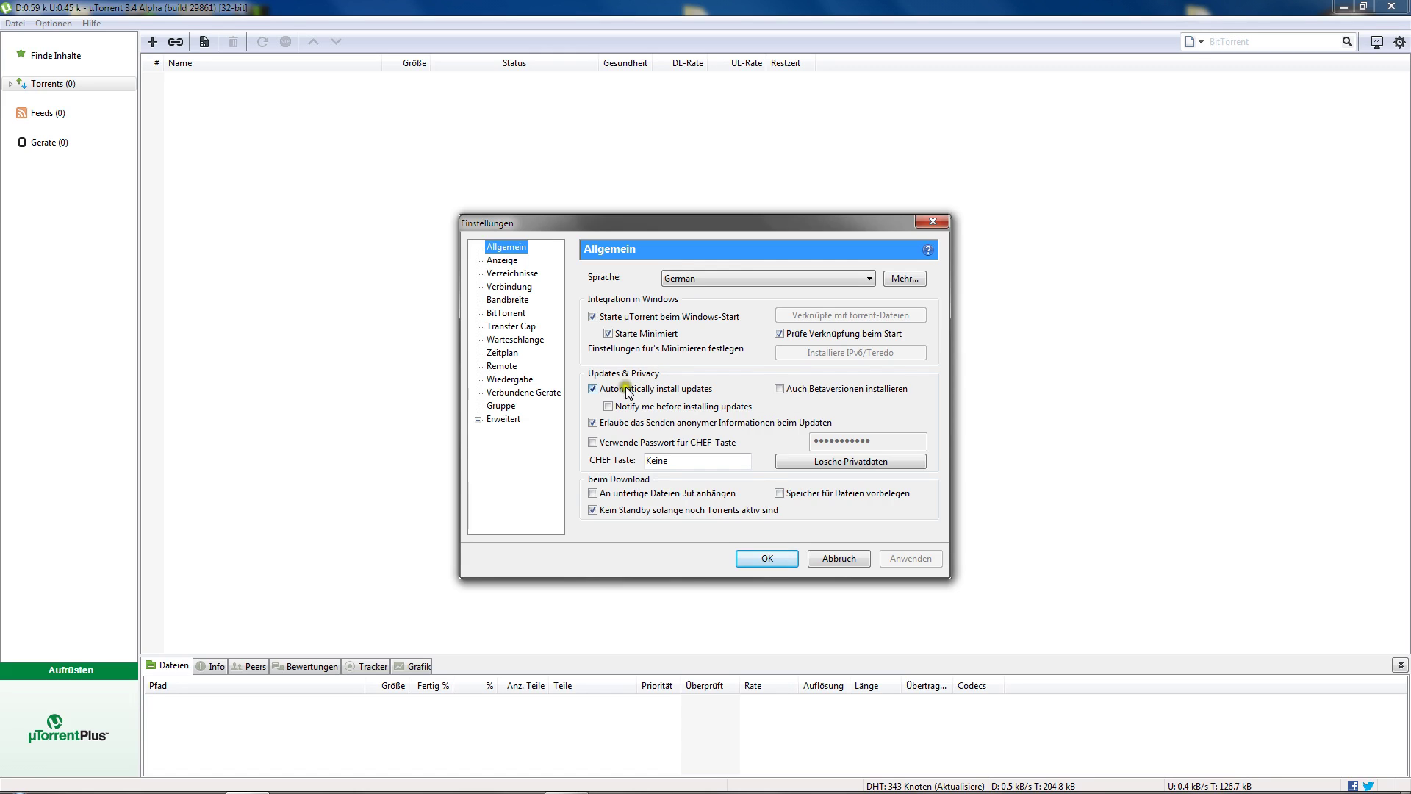
# Step: Enable installing beta versions (Auch Betaversionen installieren) in the general settings and apply the change
pyautogui.click(780, 388)
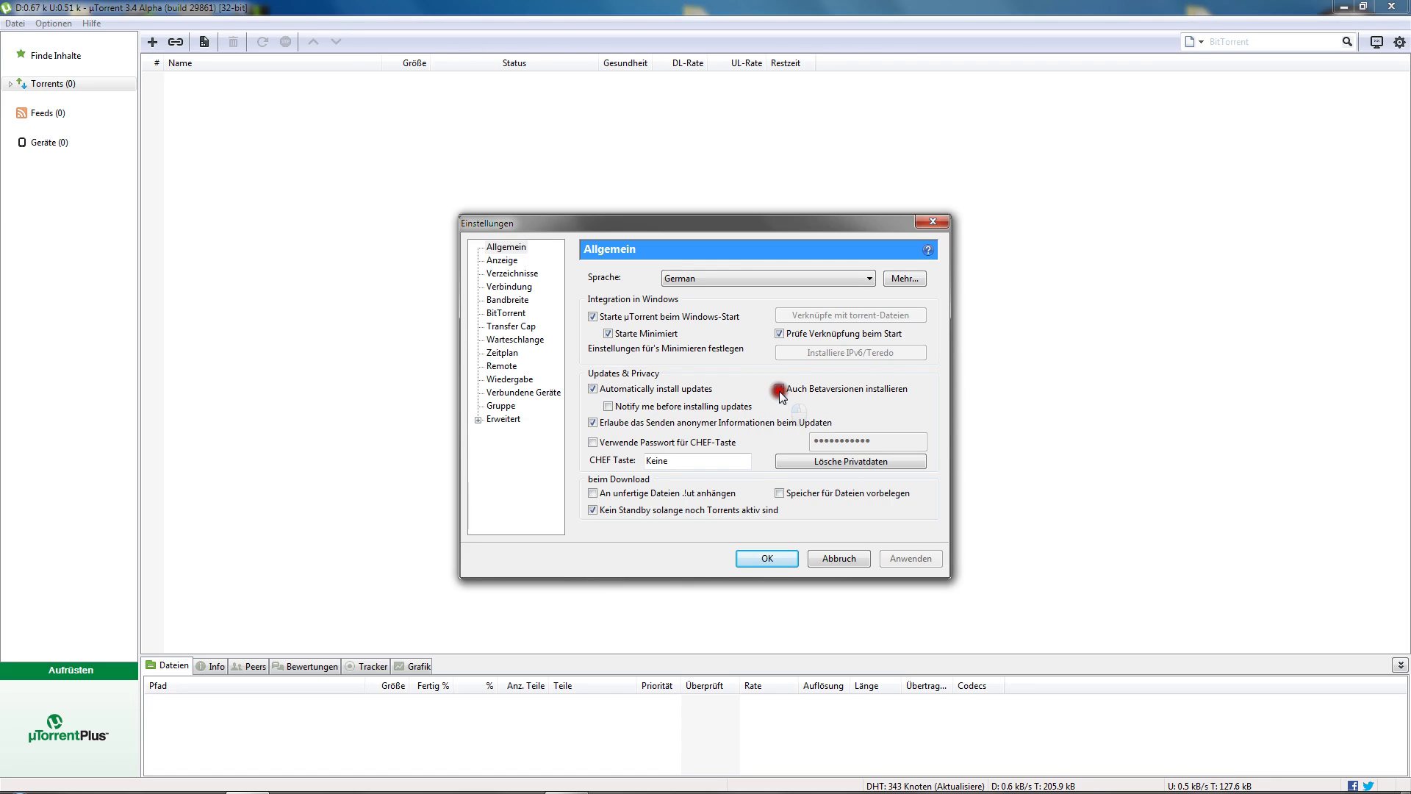
pyautogui.click(912, 559)
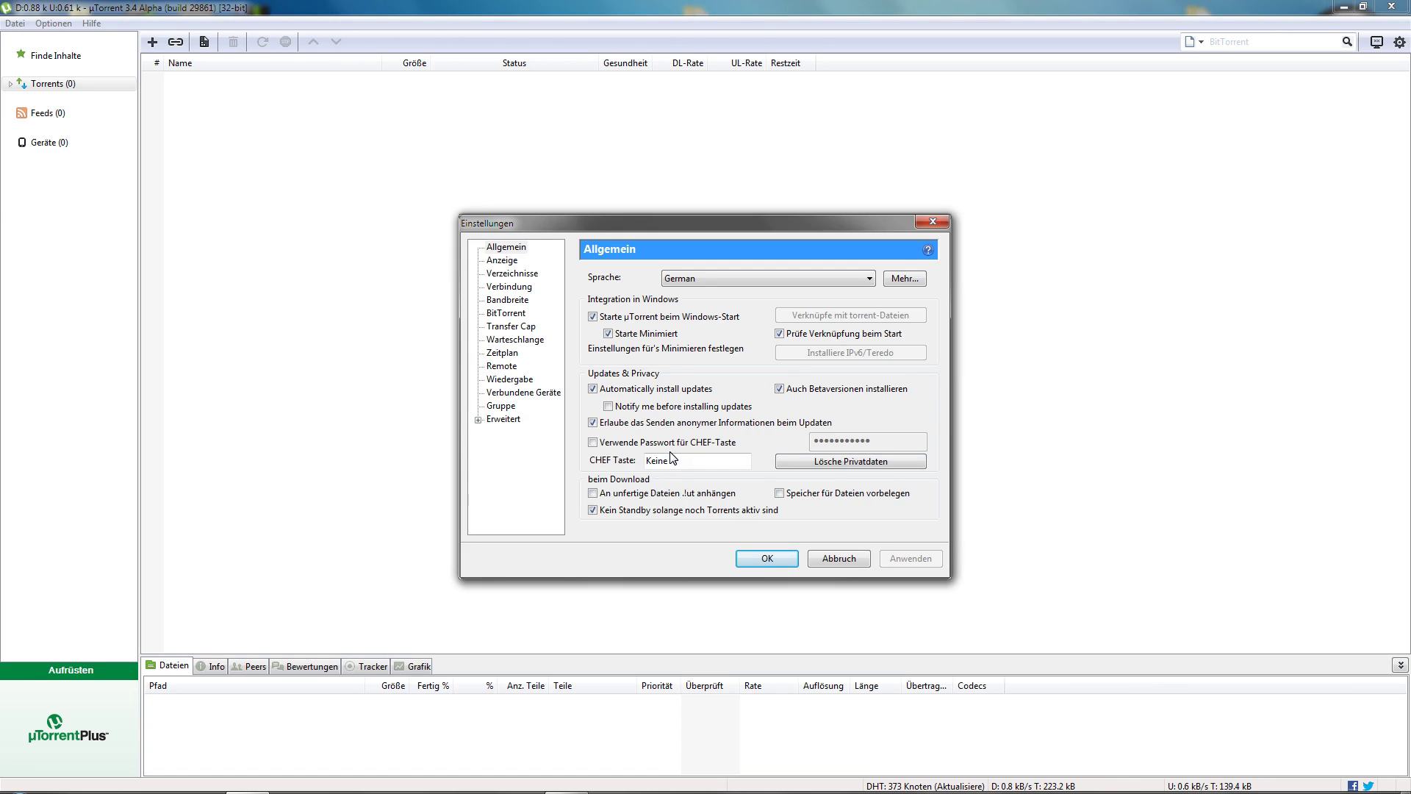
# Step: Generate a new random port for incoming connections in the Verbindung settings and apply it
pyautogui.click(503, 260)
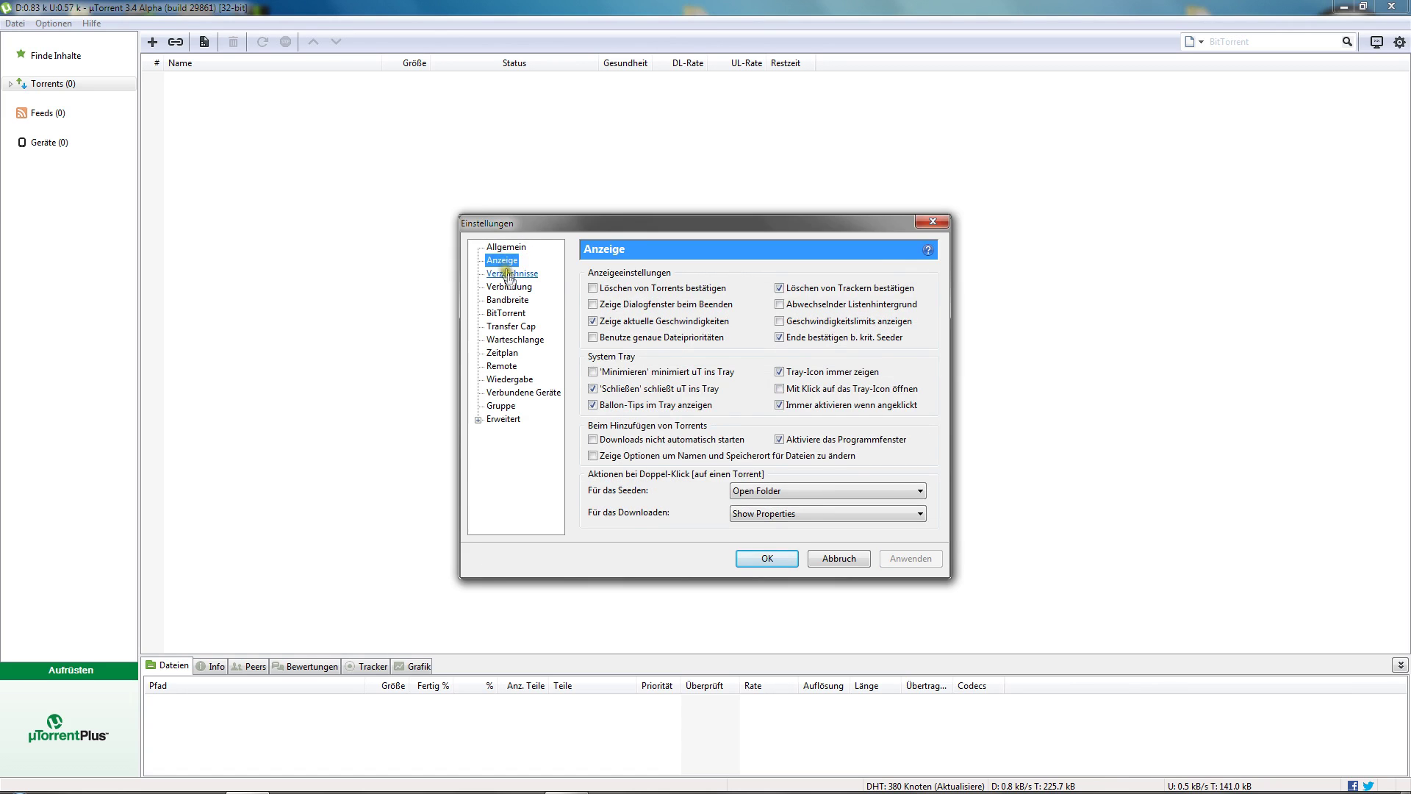
pyautogui.click(507, 274)
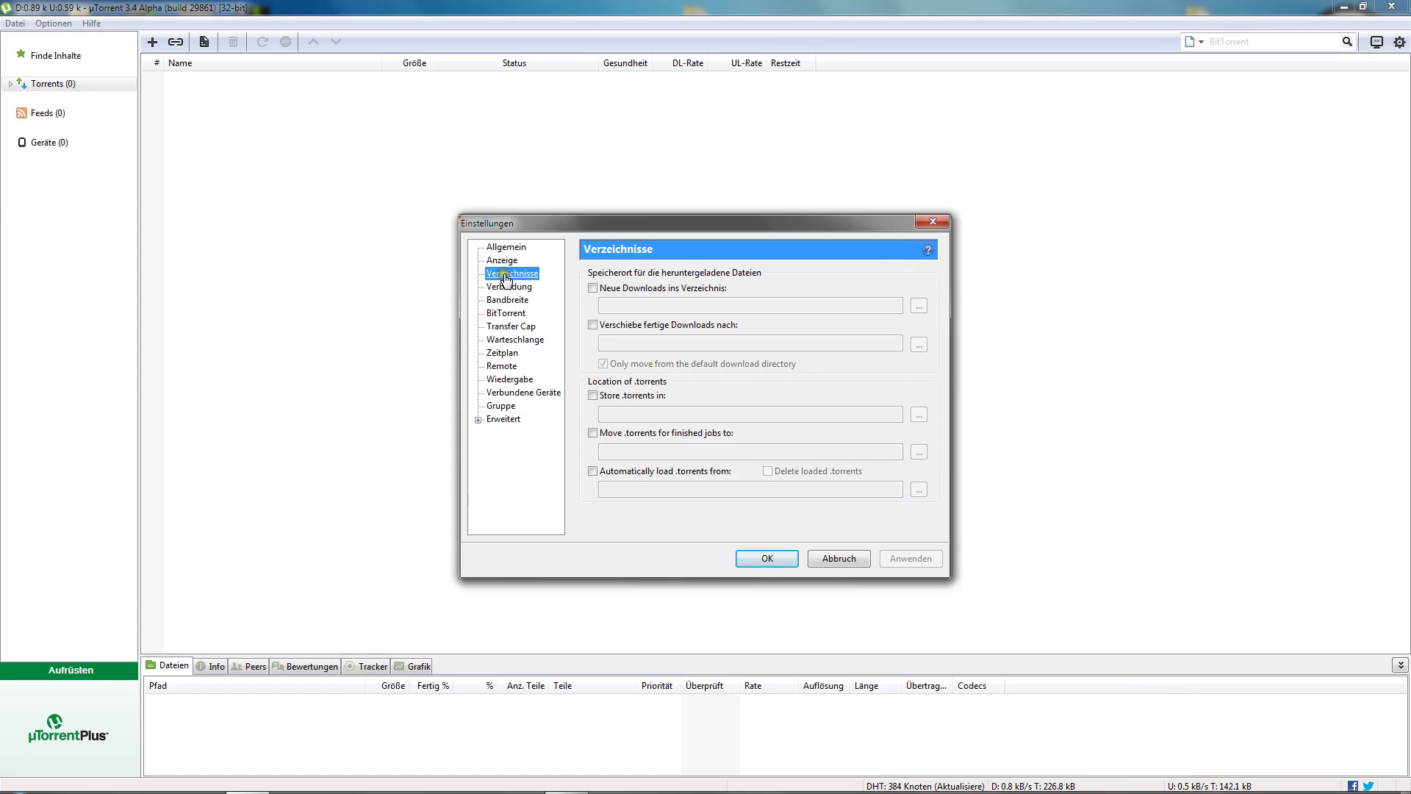
pyautogui.click(509, 287)
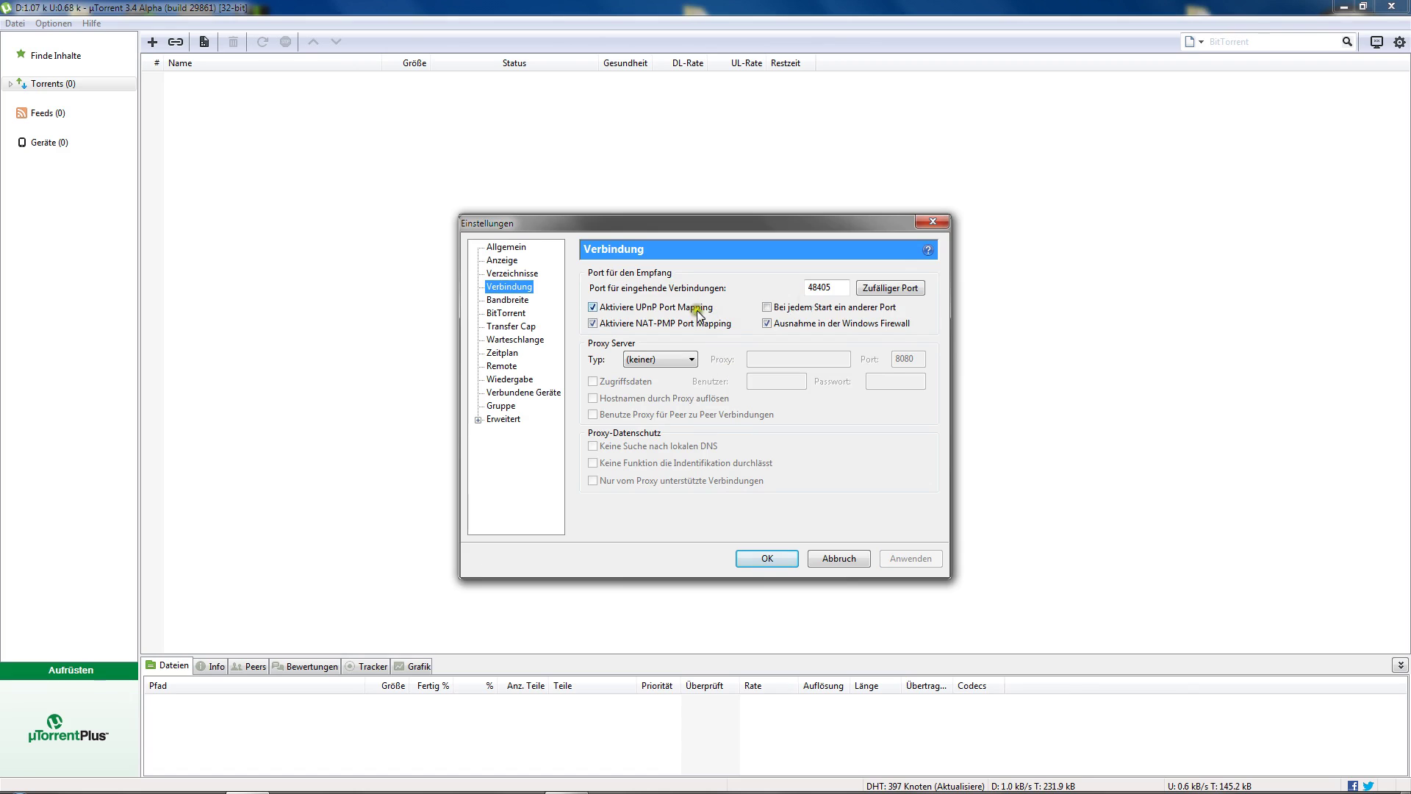
pyautogui.doubleClick(821, 288)
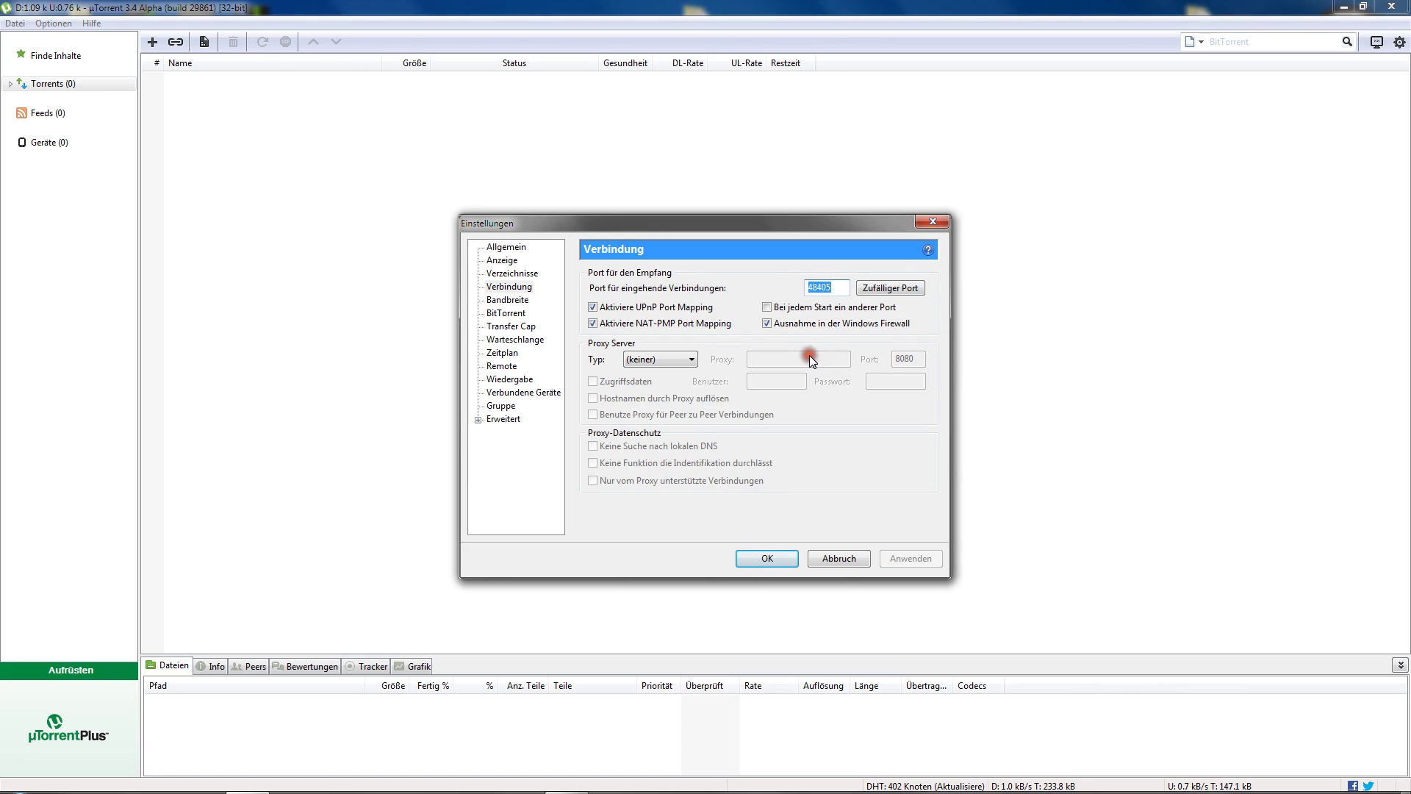
pyautogui.click(843, 287)
pyautogui.click(884, 289)
pyautogui.click(893, 285)
pyautogui.click(892, 285)
pyautogui.click(893, 285)
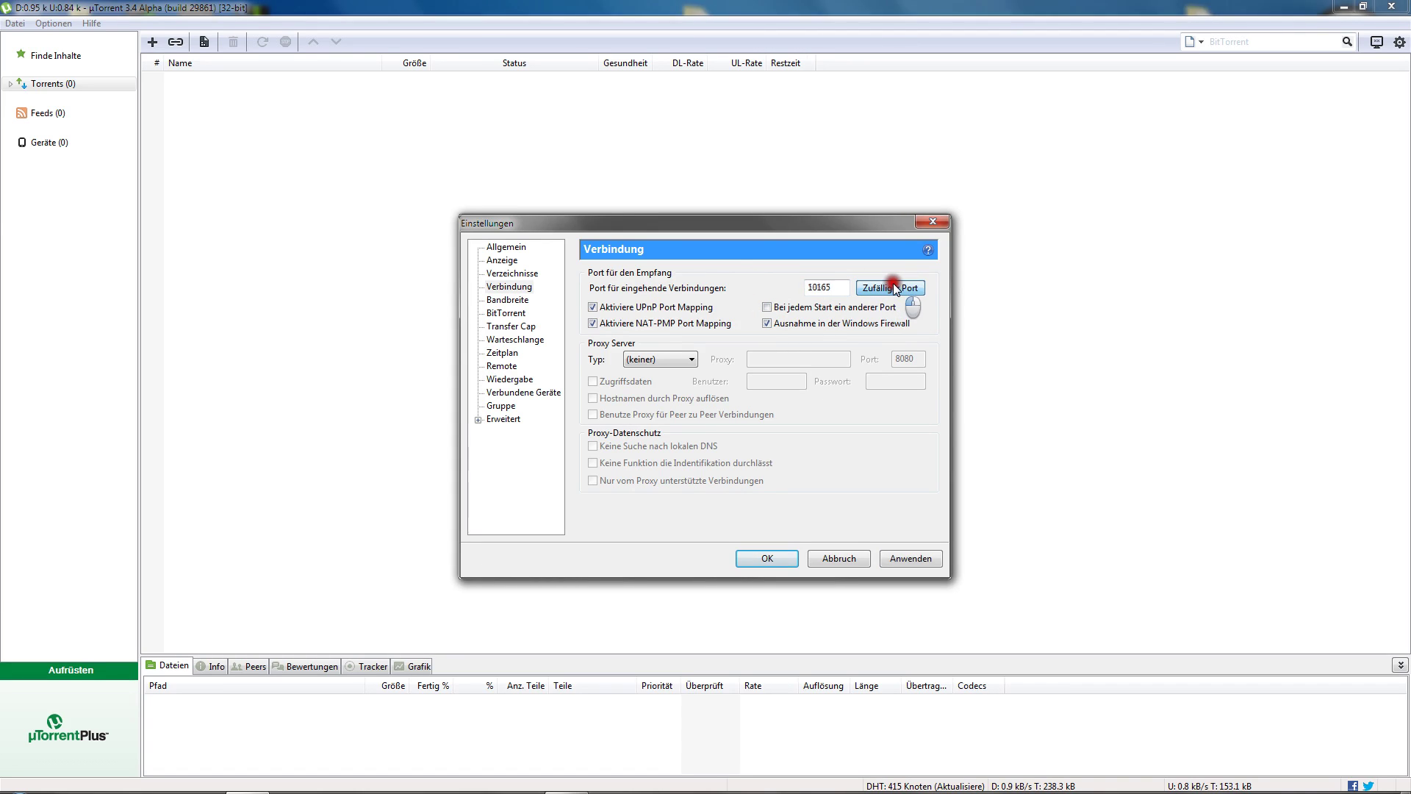
pyautogui.click(892, 286)
pyautogui.click(893, 285)
pyautogui.click(893, 285)
pyautogui.click(893, 285)
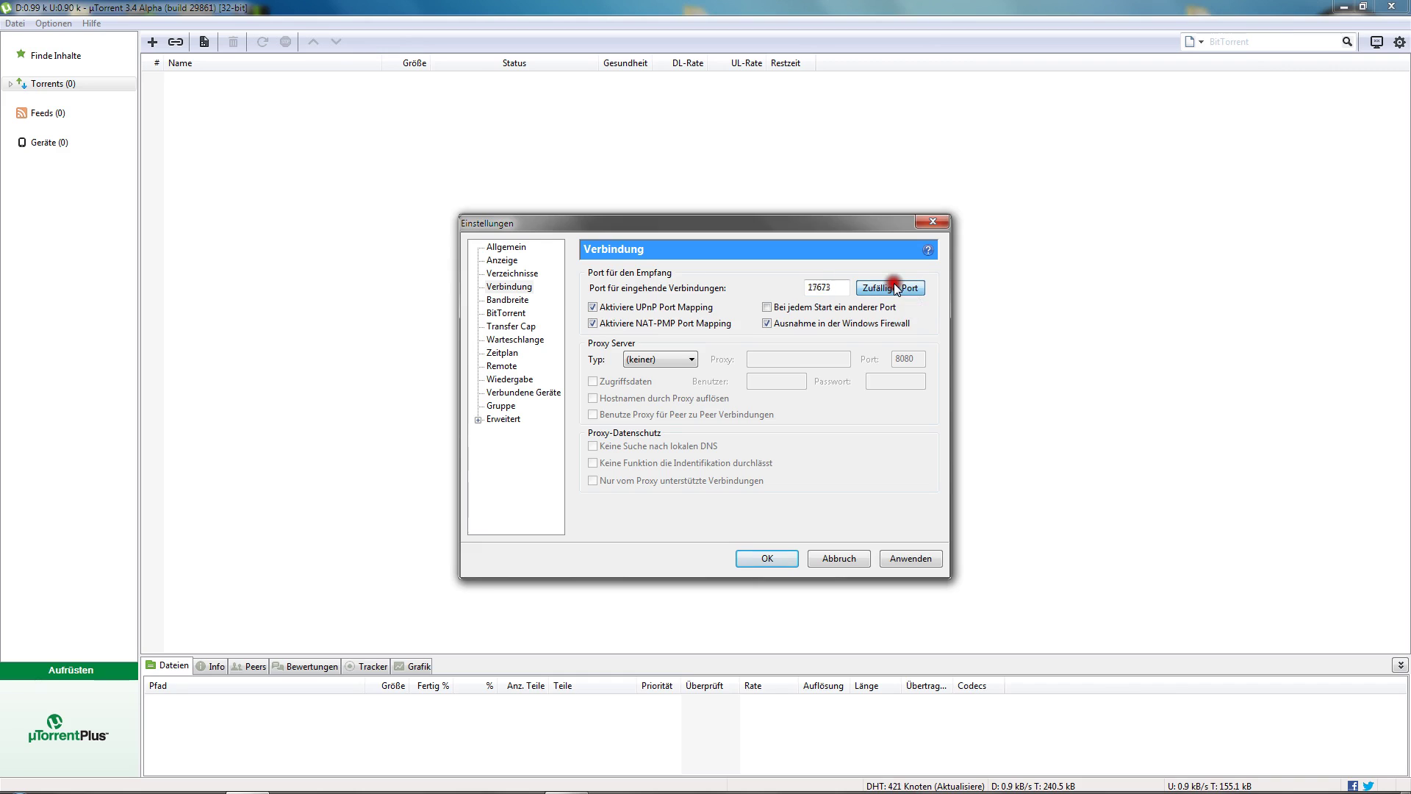
pyautogui.click(890, 287)
pyautogui.click(890, 287)
pyautogui.click(908, 560)
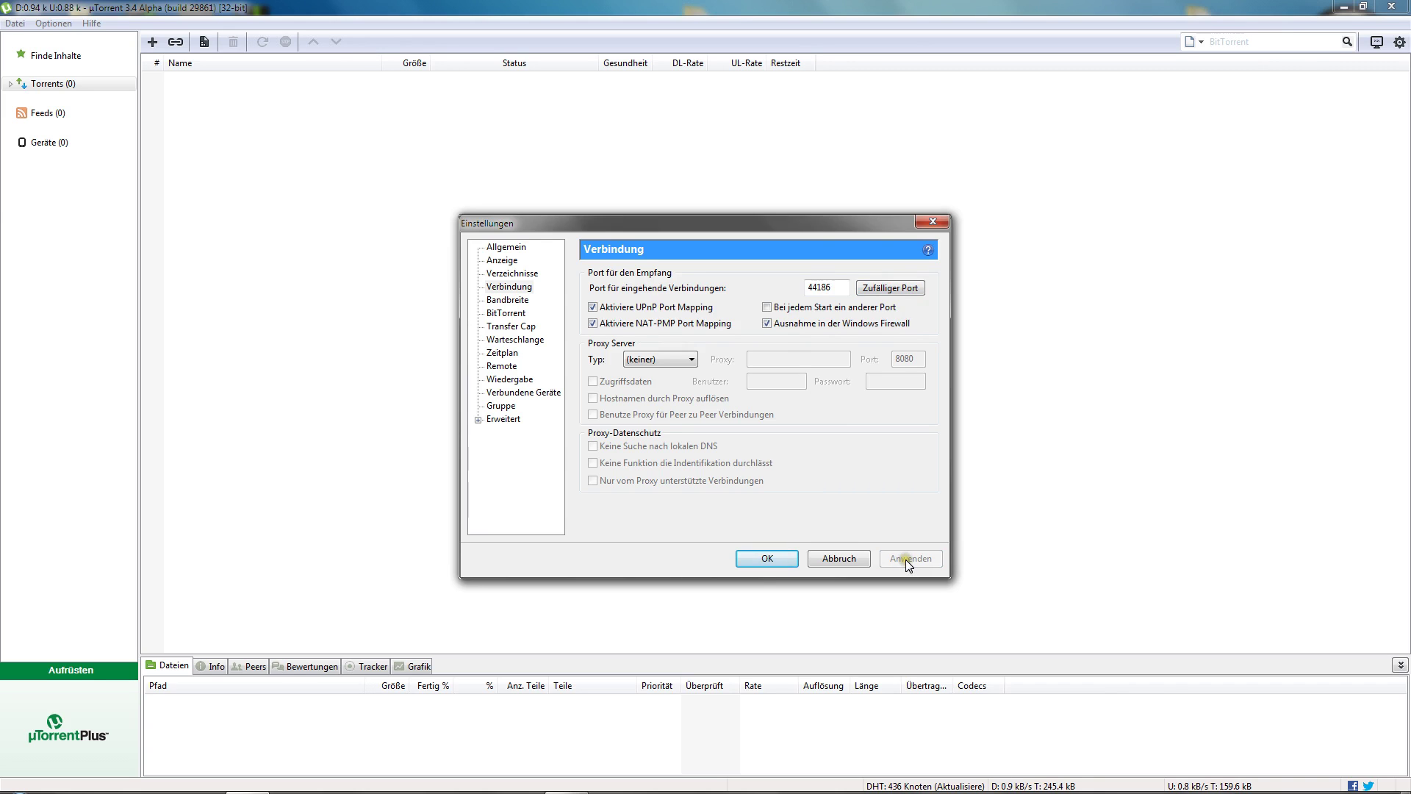
# Step: Set the maximum global upload rate to 20 kB/s in the Bandbreite settings
pyautogui.click(507, 300)
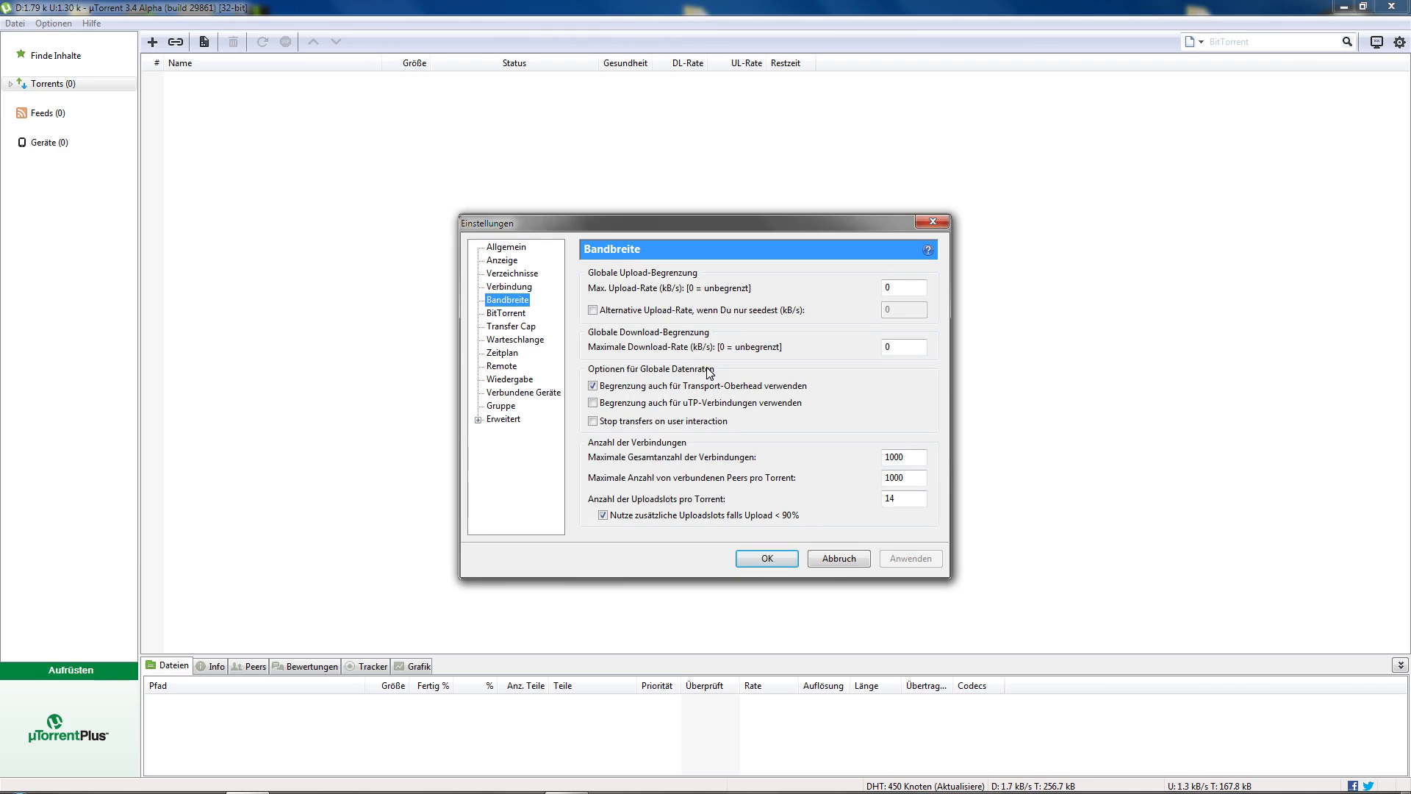
pyautogui.click(643, 288)
pyautogui.doubleClick(879, 285)
pyautogui.write('20')
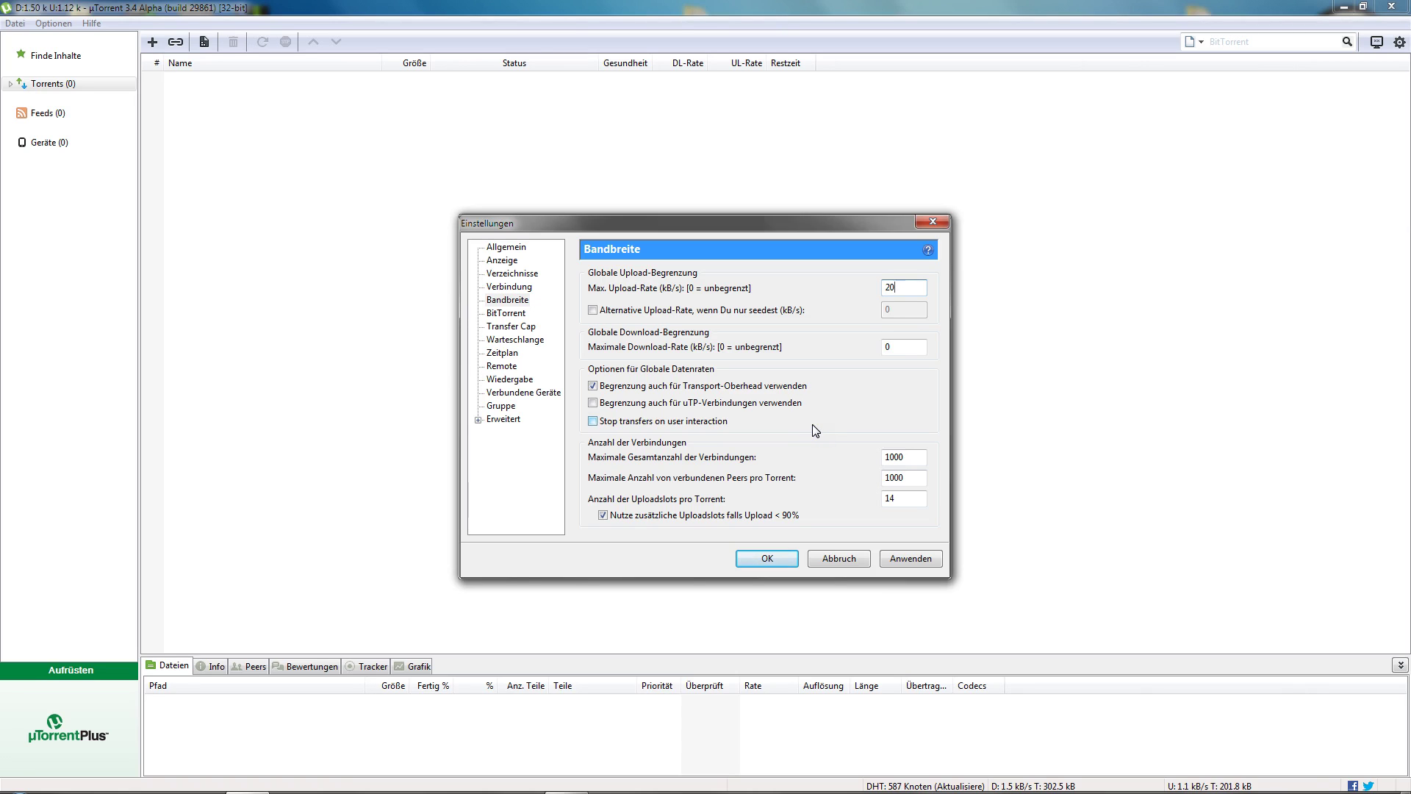
# Step: Enable the alternative upload rate for when only seeding (Alternative Upload-Rate, wenn Du nur seedest)
pyautogui.click(610, 312)
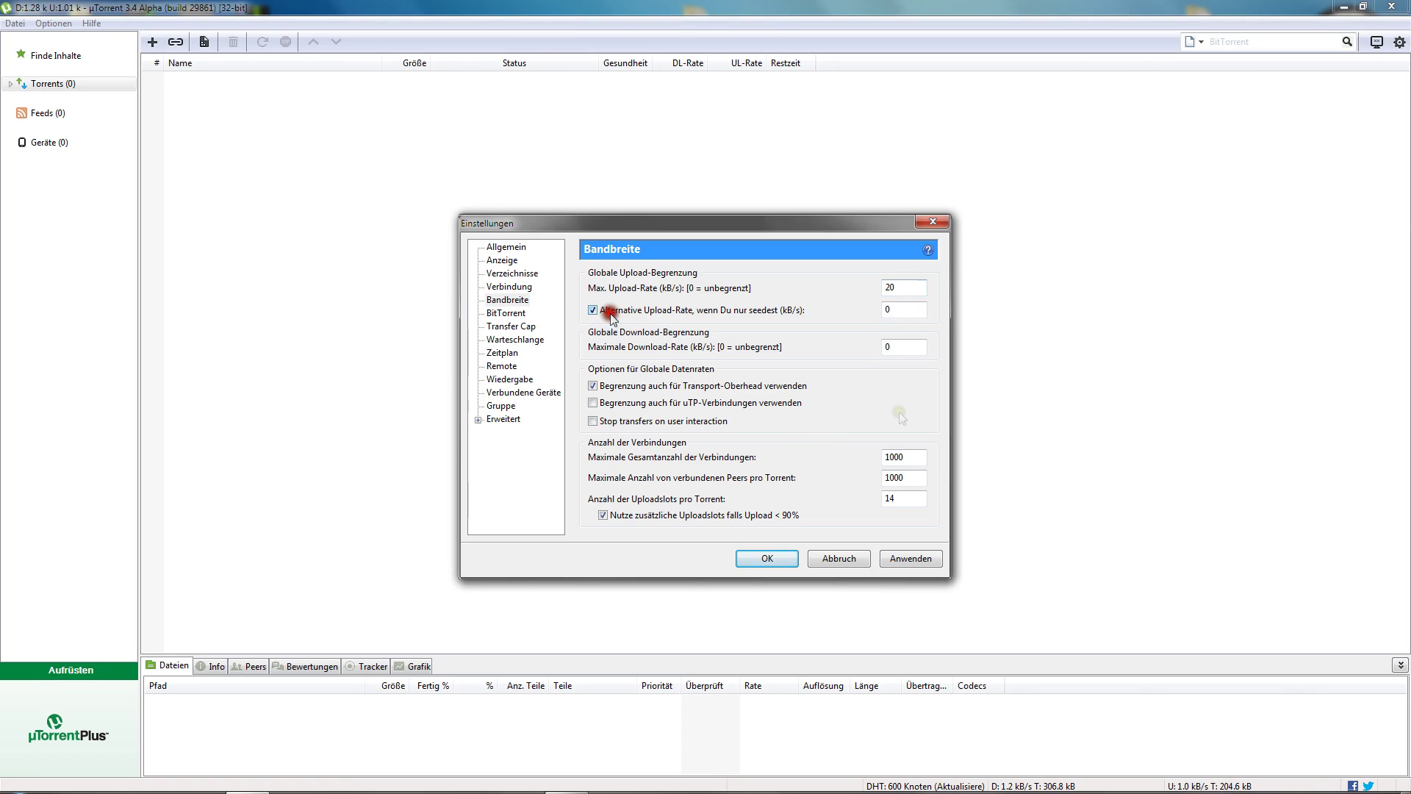
pyautogui.click(893, 310)
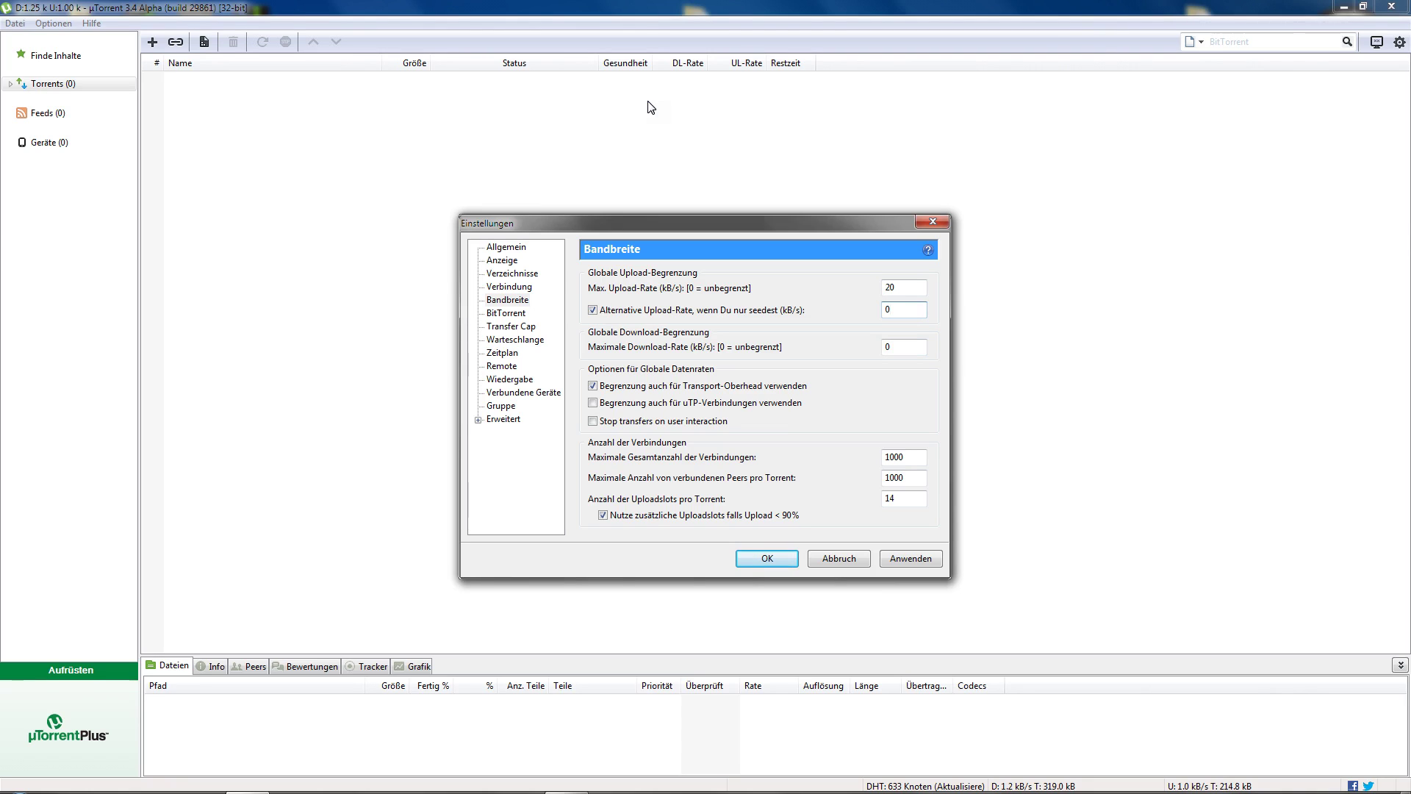
pyautogui.click(896, 335)
pyautogui.click(899, 309)
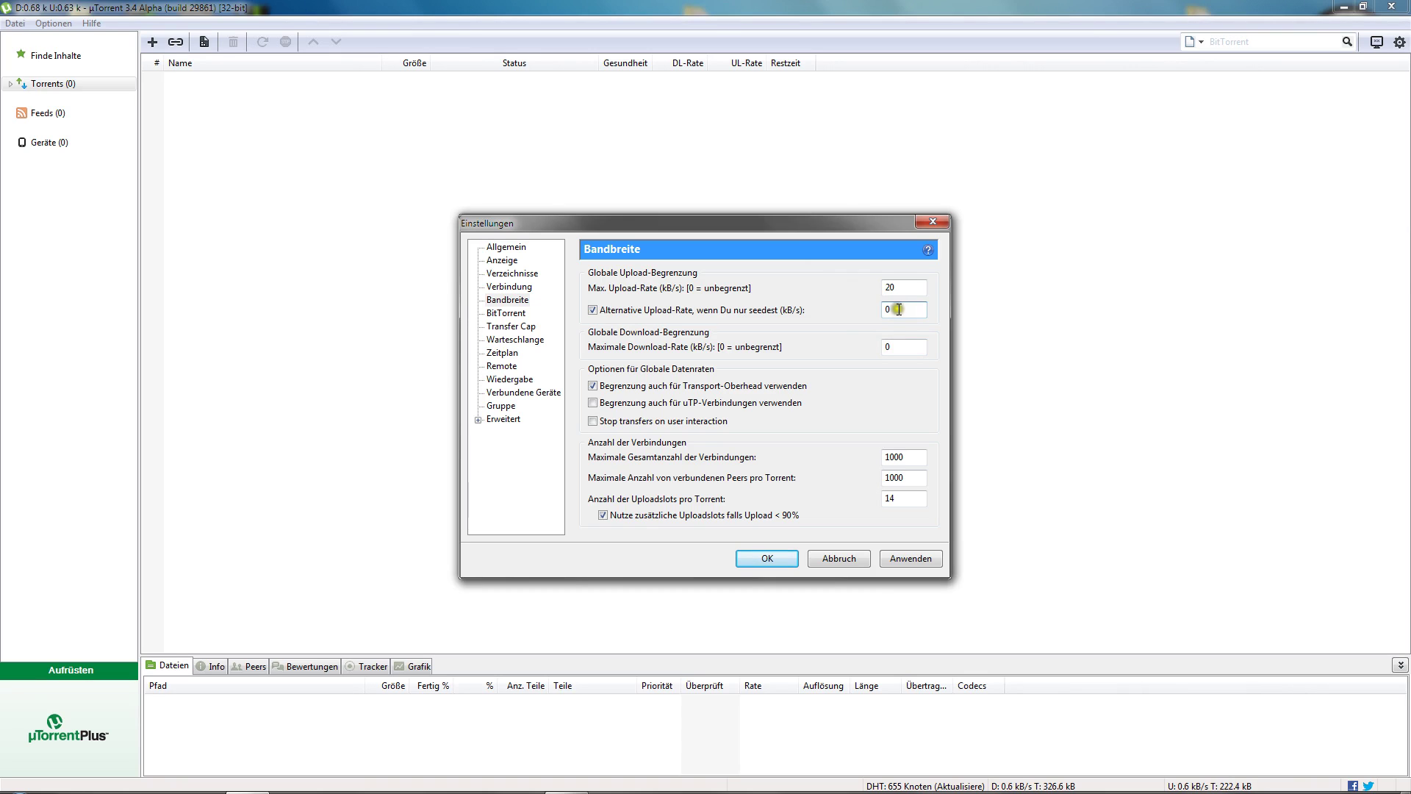
pyautogui.click(908, 314)
pyautogui.click(592, 310)
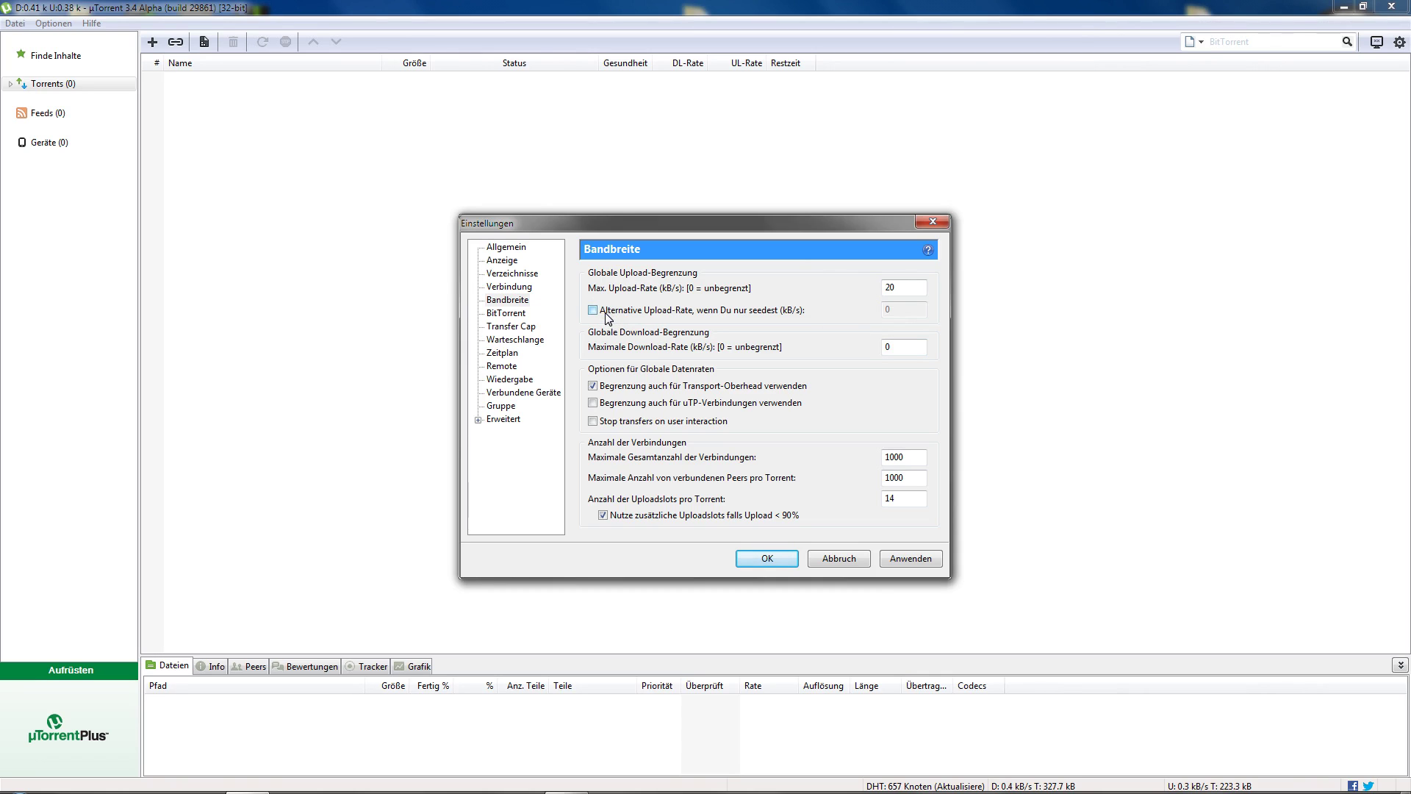
pyautogui.click(606, 315)
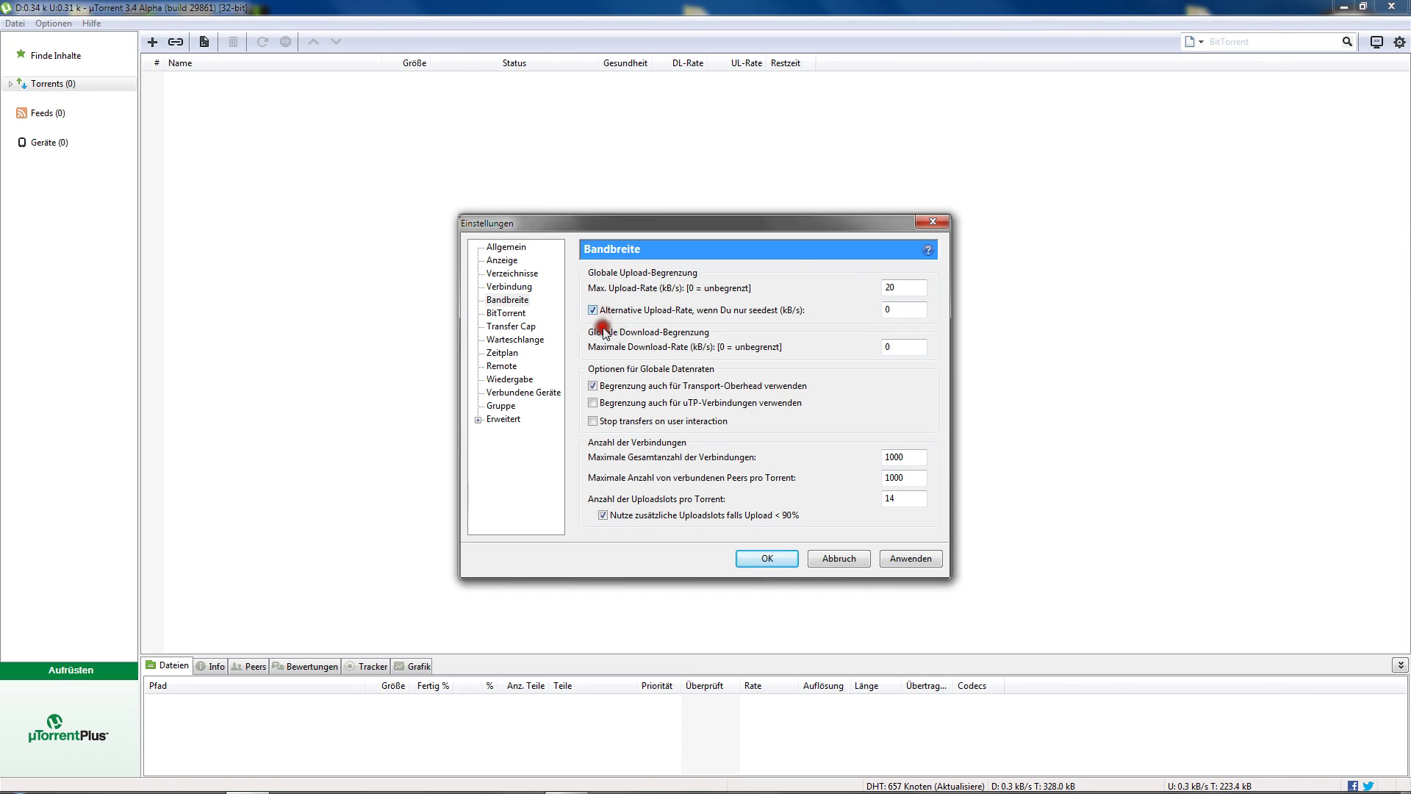
# Step: Set the maximum total number of connections (Maximale Gesamtanzahl der Verbindungen) to 10000000
pyautogui.click(900, 346)
pyautogui.click(920, 459)
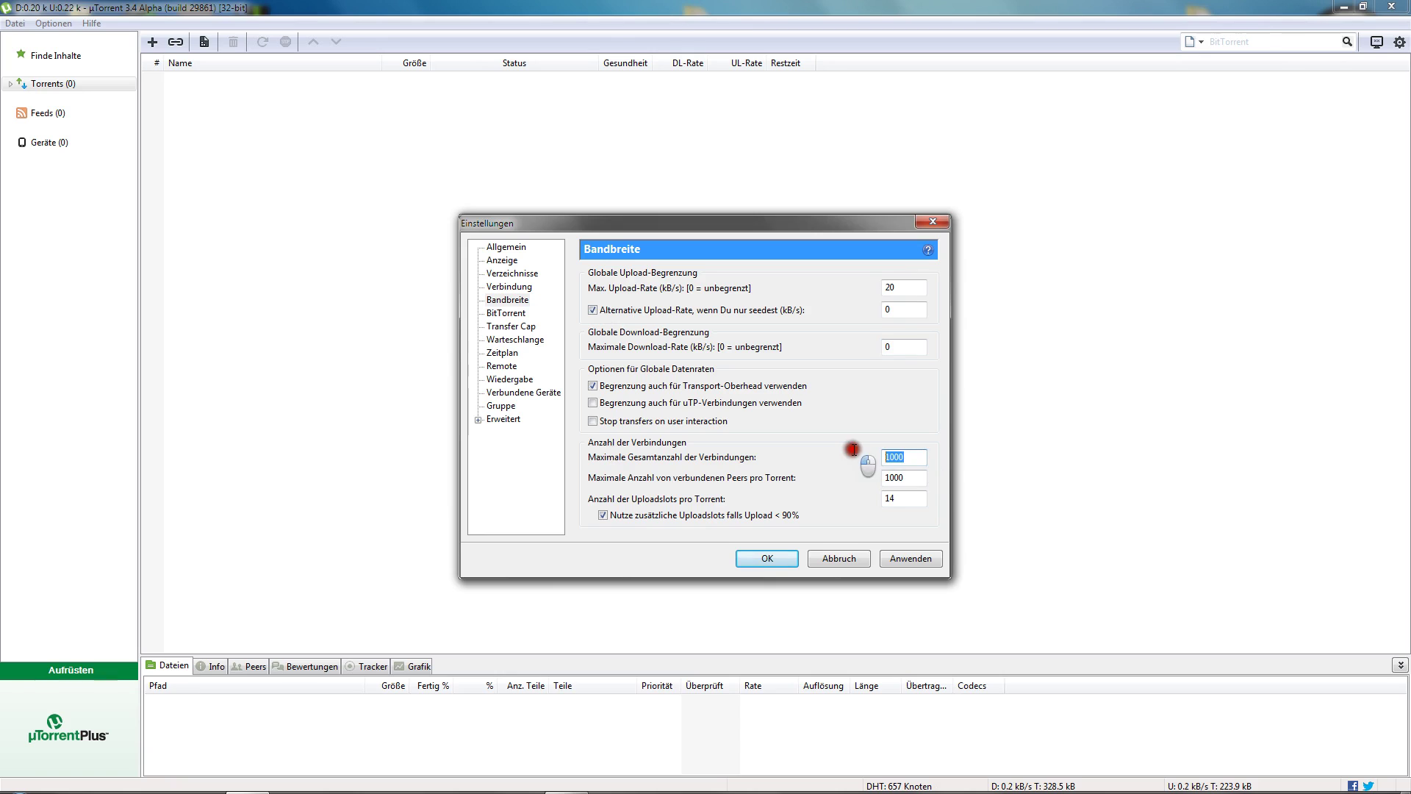
pyautogui.click(916, 455)
pyautogui.click(918, 478)
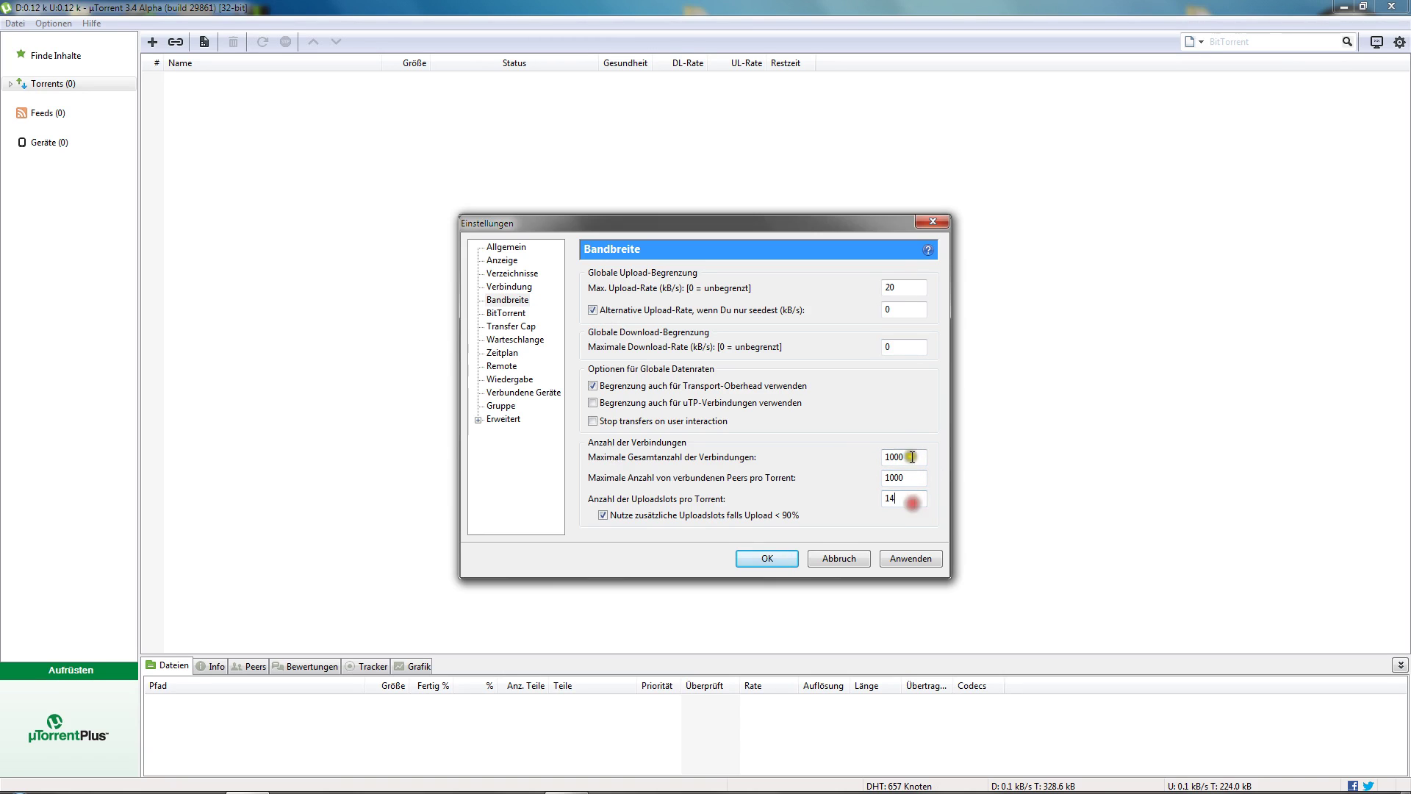
pyautogui.click(917, 465)
pyautogui.write('0000')
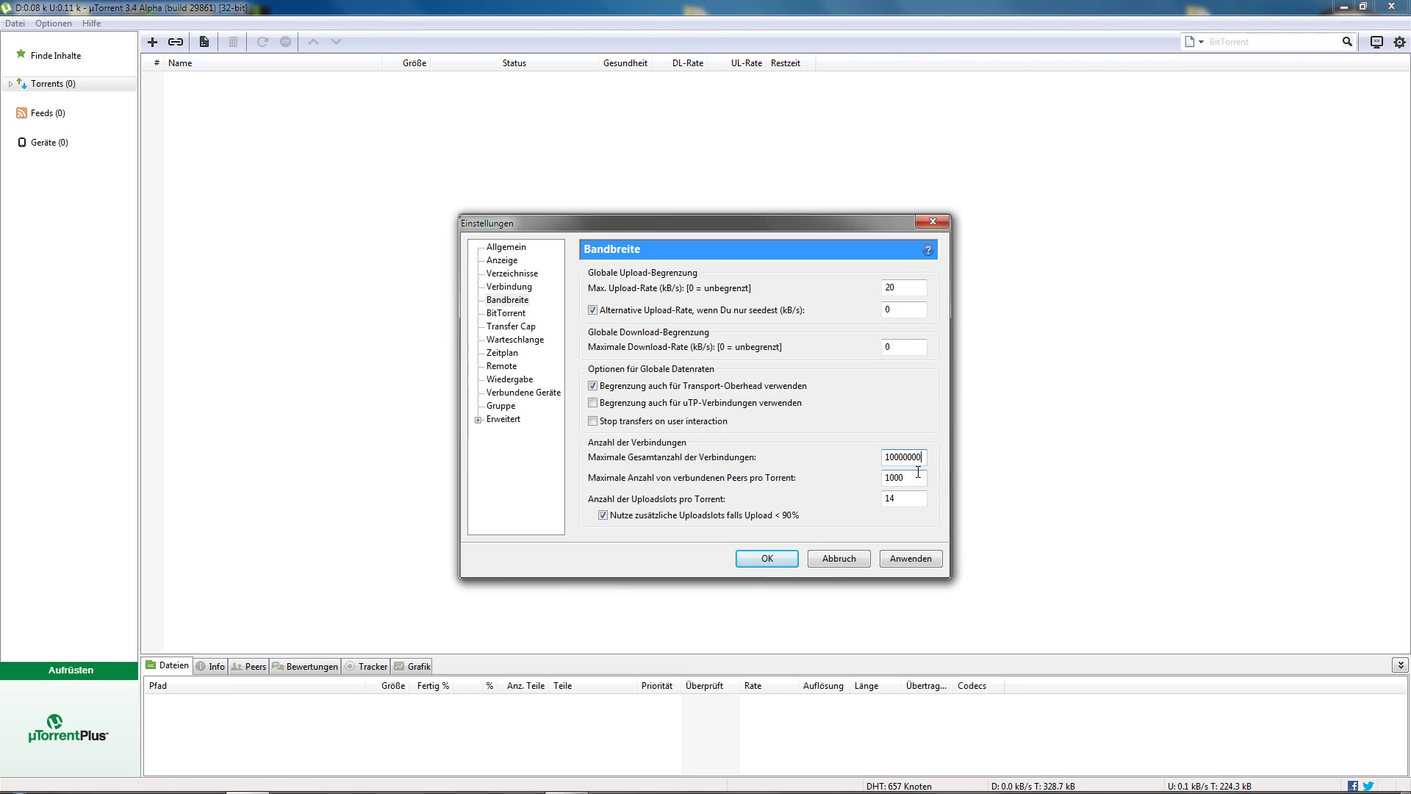
# Step: Set the maximum number of connected peers per torrent to 10000000 and apply the bandwidth settings
pyautogui.click(913, 476)
pyautogui.write('0000')
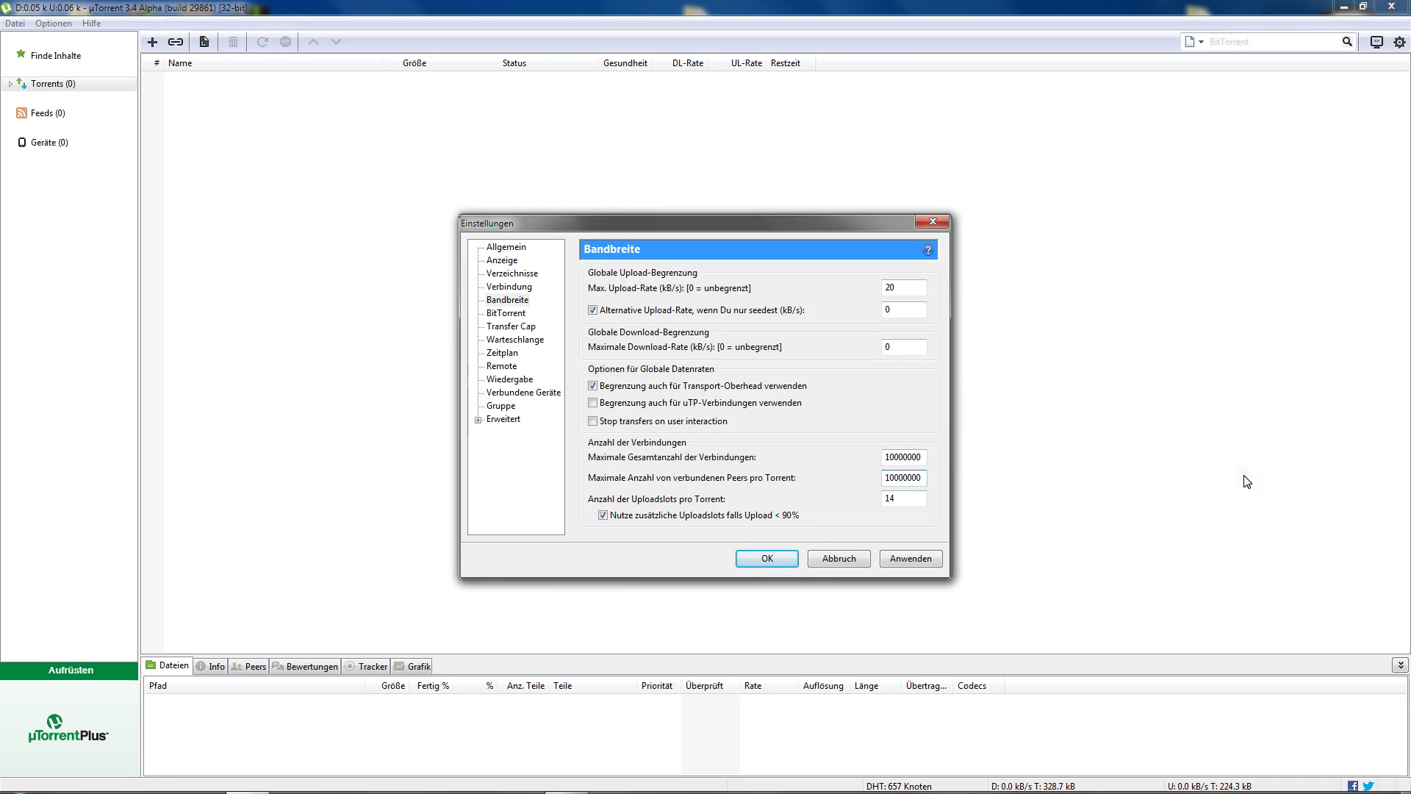
pyautogui.click(1099, 558)
pyautogui.click(923, 457)
pyautogui.click(923, 457)
pyautogui.click(924, 456)
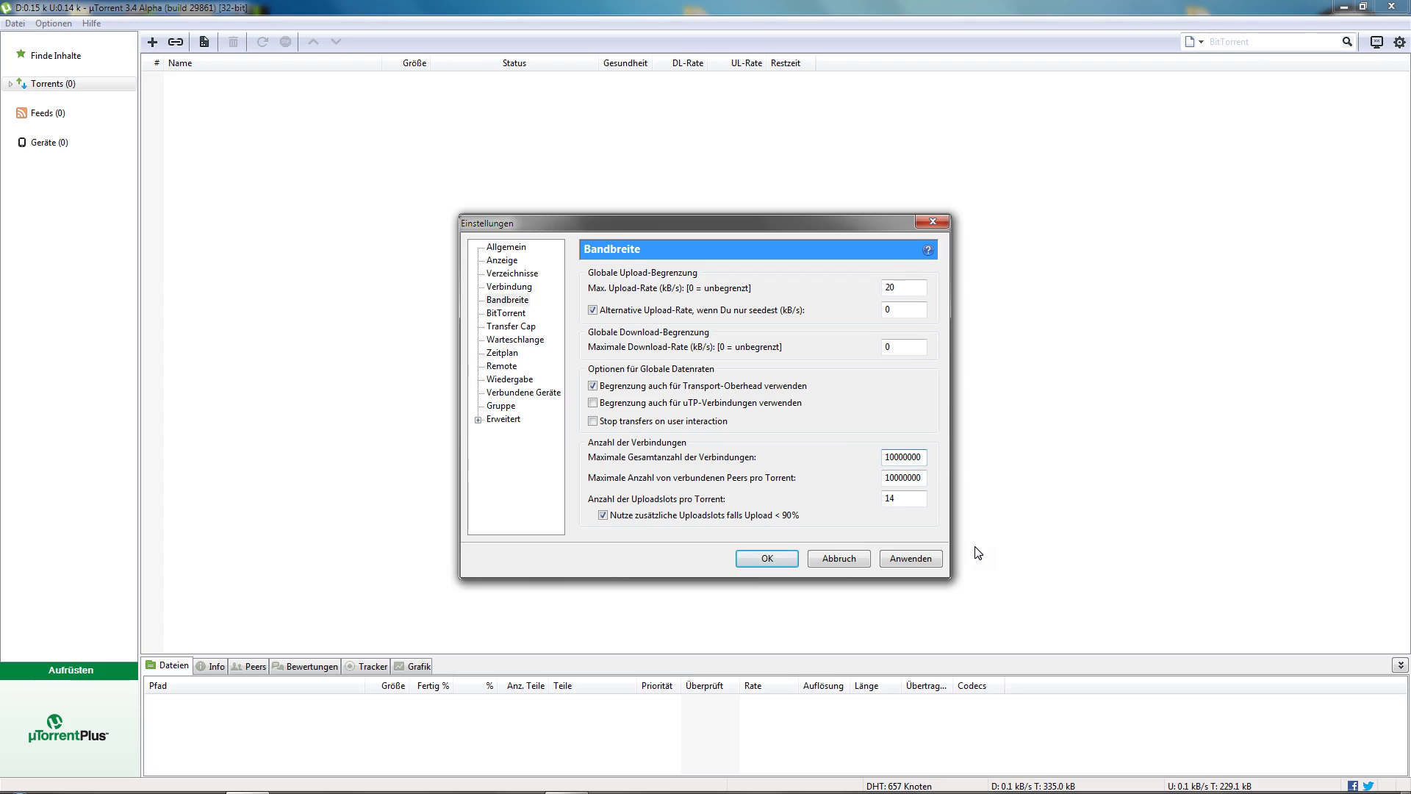
pyautogui.click(883, 458)
pyautogui.moveTo(924, 457); pyautogui.dragTo(834, 462)
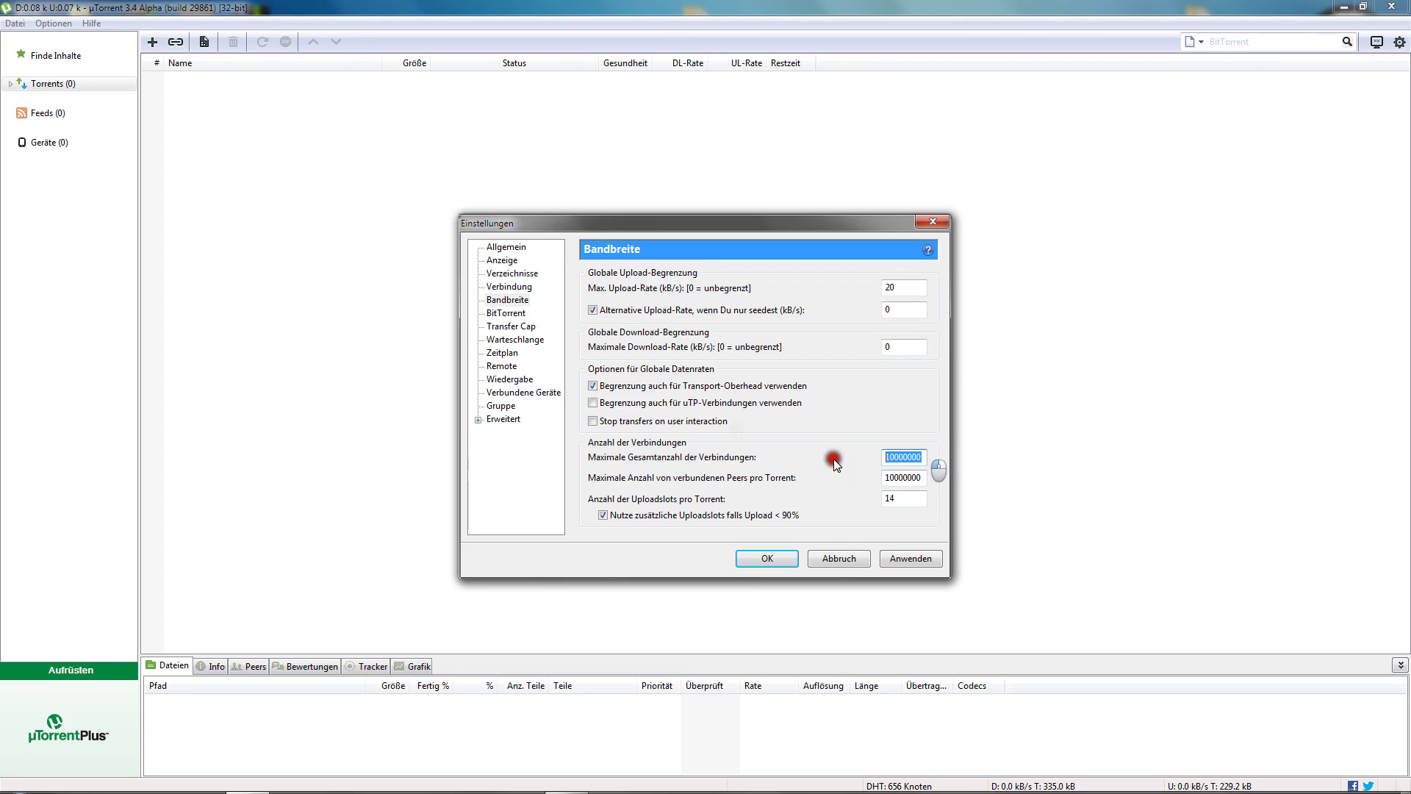
pyautogui.moveTo(924, 478); pyautogui.dragTo(851, 474)
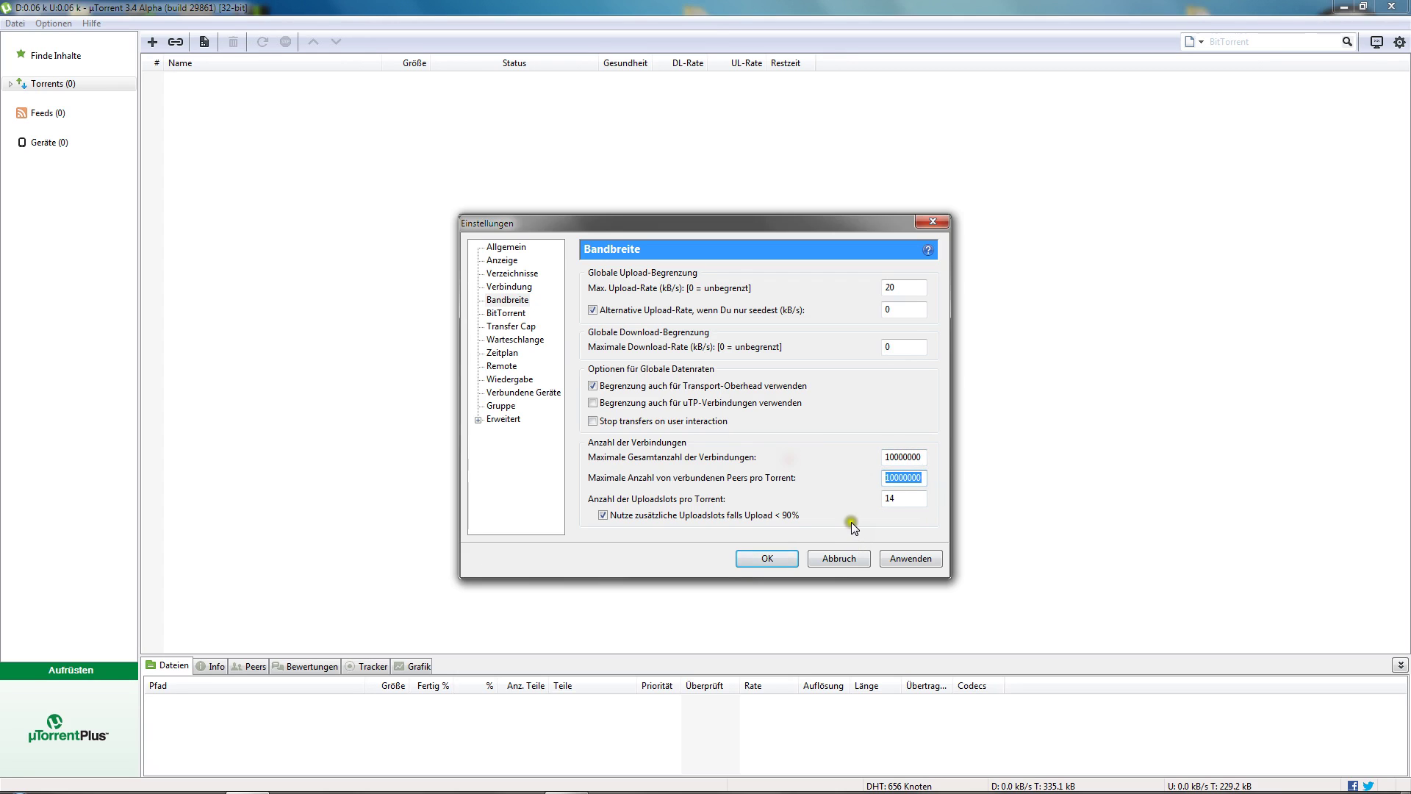
pyautogui.click(905, 564)
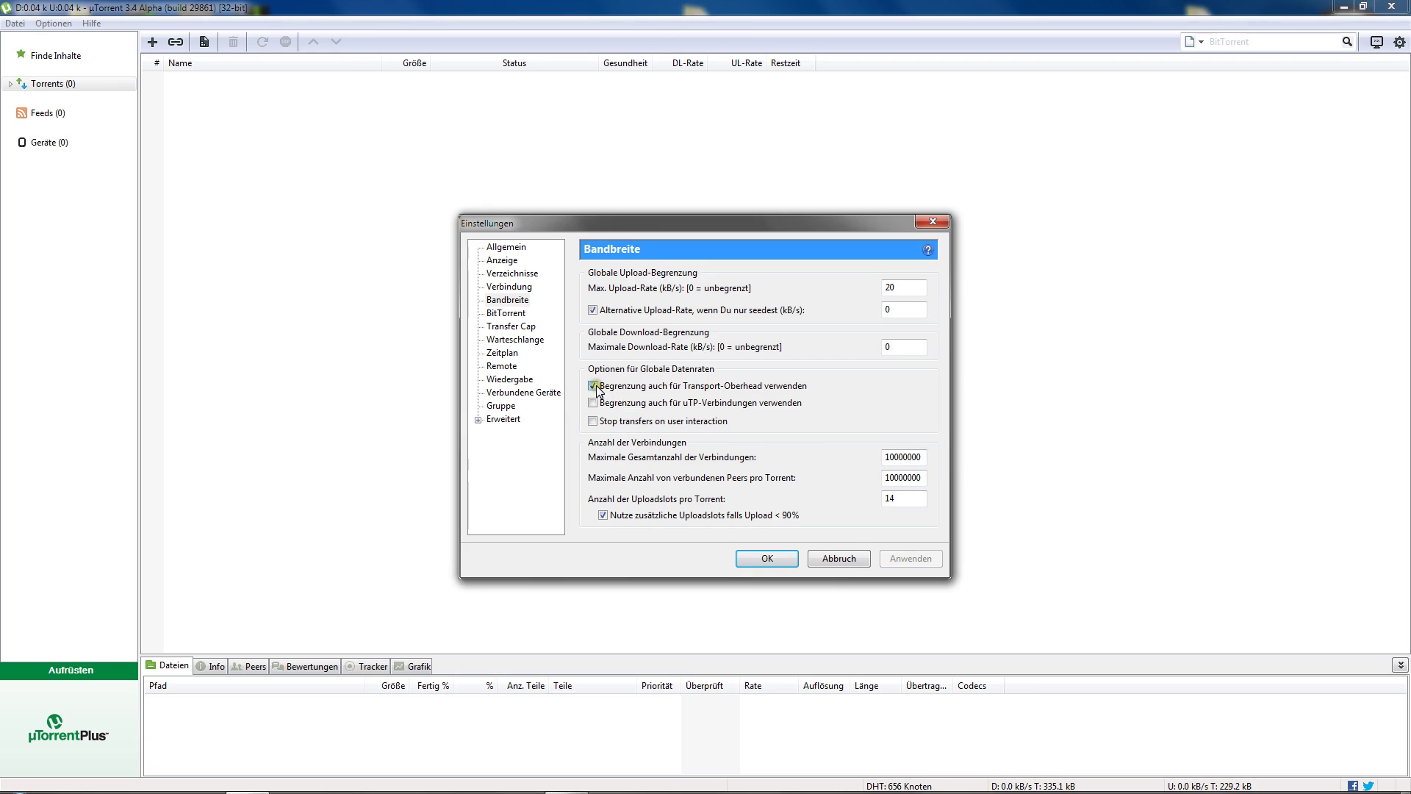
# Step: Look through the Zeitplan, Warteschlange, Remote, Wiedergabe, Verbundene Geräte and Gruppe settings pages
pyautogui.click(503, 353)
pyautogui.click(507, 340)
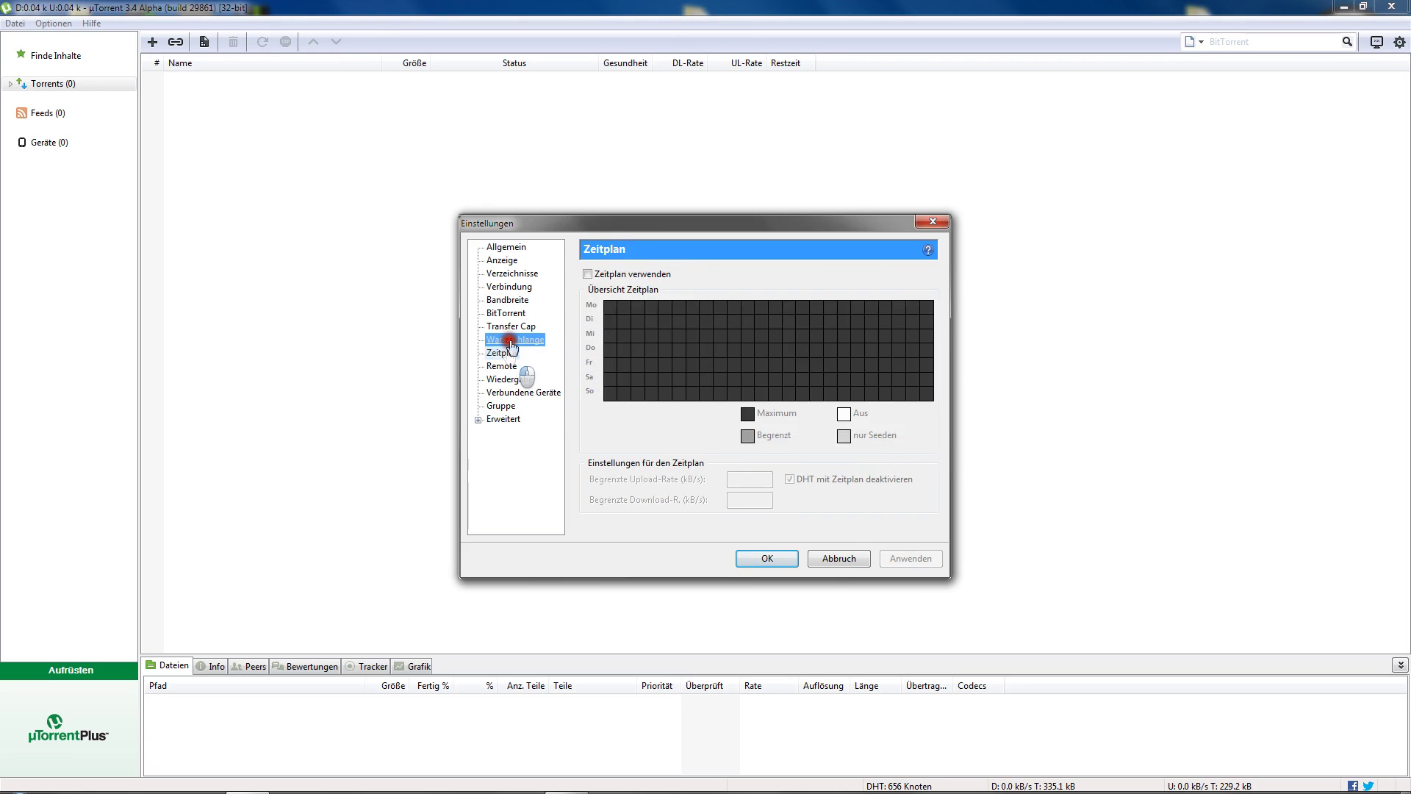
pyautogui.click(502, 366)
pyautogui.click(513, 393)
pyautogui.click(509, 379)
pyautogui.click(514, 393)
pyautogui.click(502, 405)
pyautogui.click(502, 366)
pyautogui.click(510, 353)
pyautogui.click(515, 340)
# Step: Try out the transfer limit (Erlaube Transferlimit) in the Transfer Cap settings, ending with it switched off and applied
pyautogui.click(512, 326)
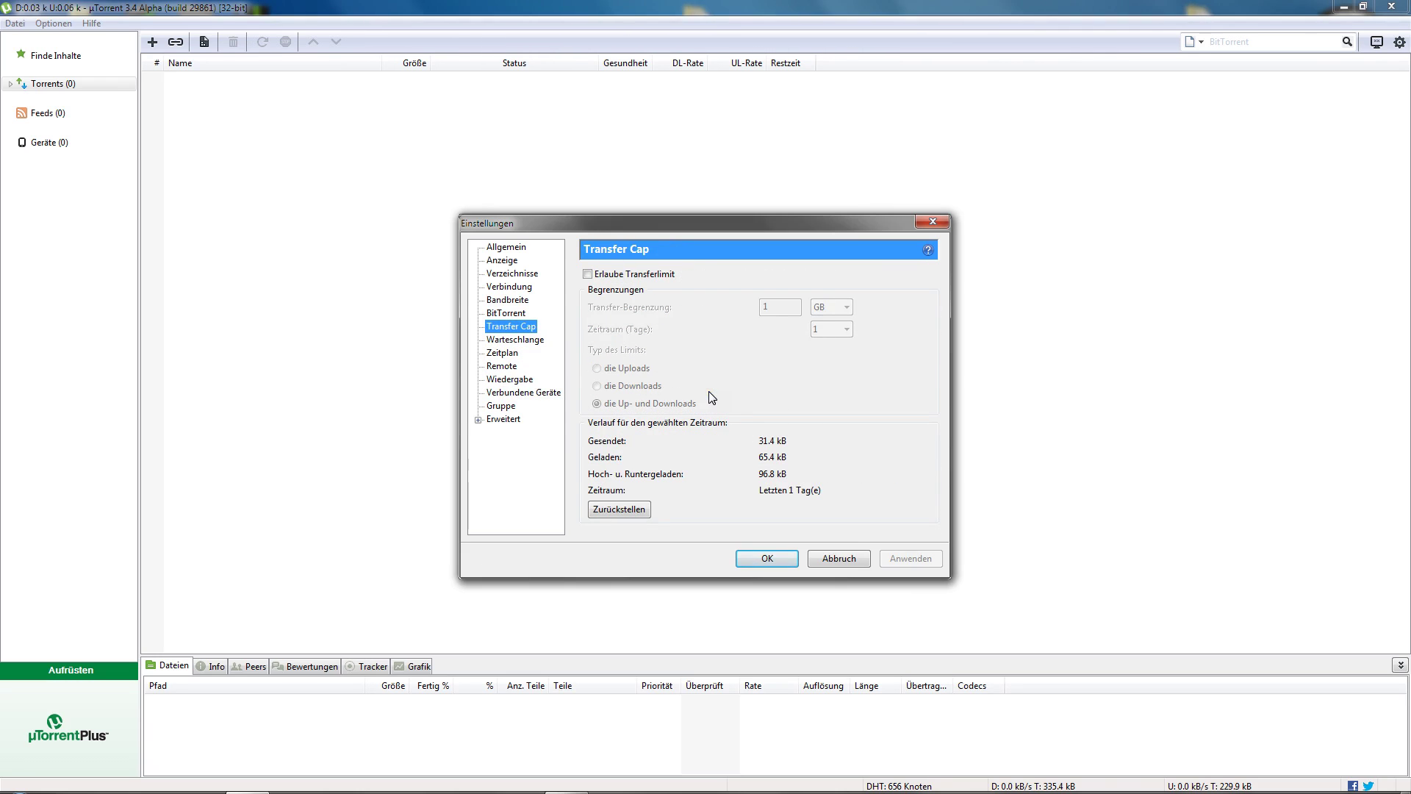
pyautogui.click(588, 273)
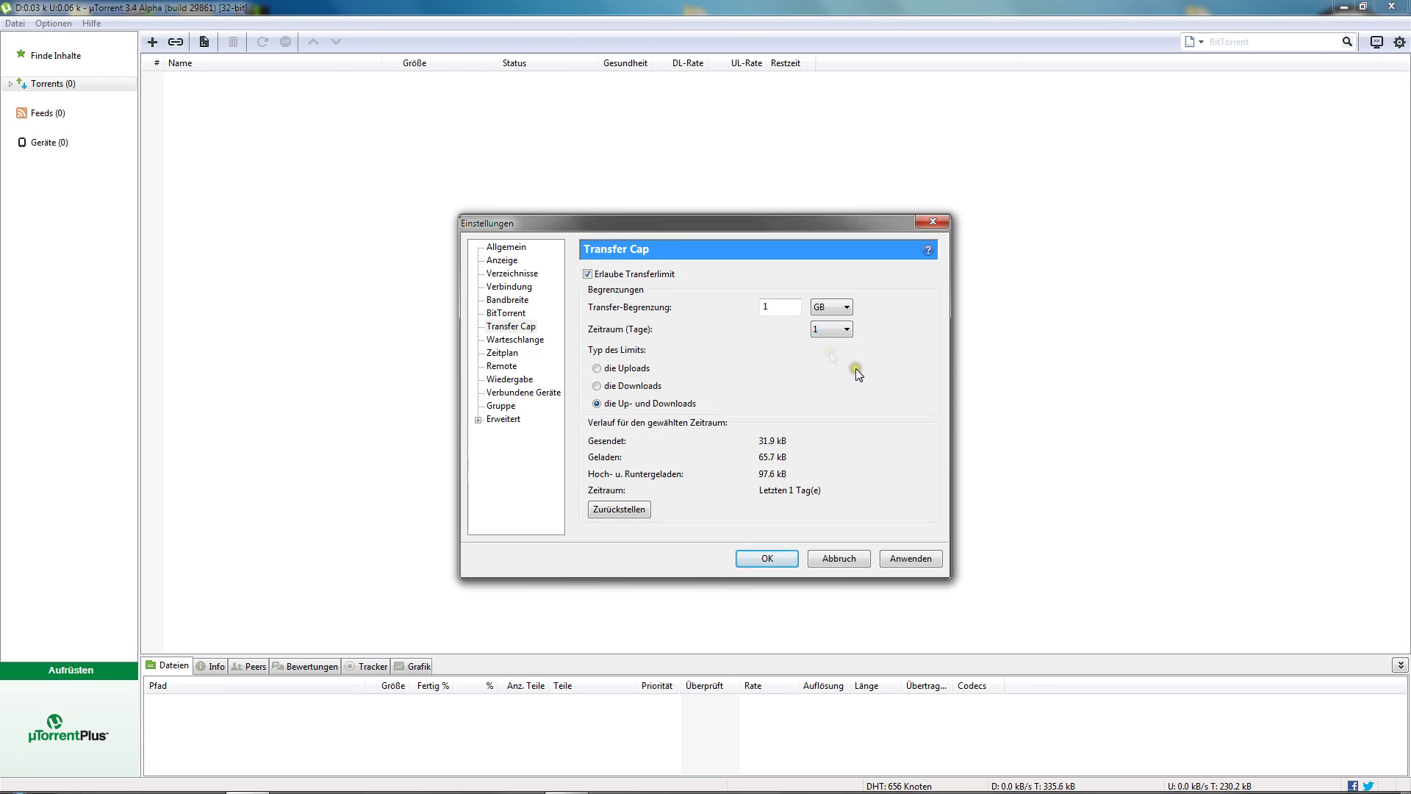
pyautogui.click(990, 449)
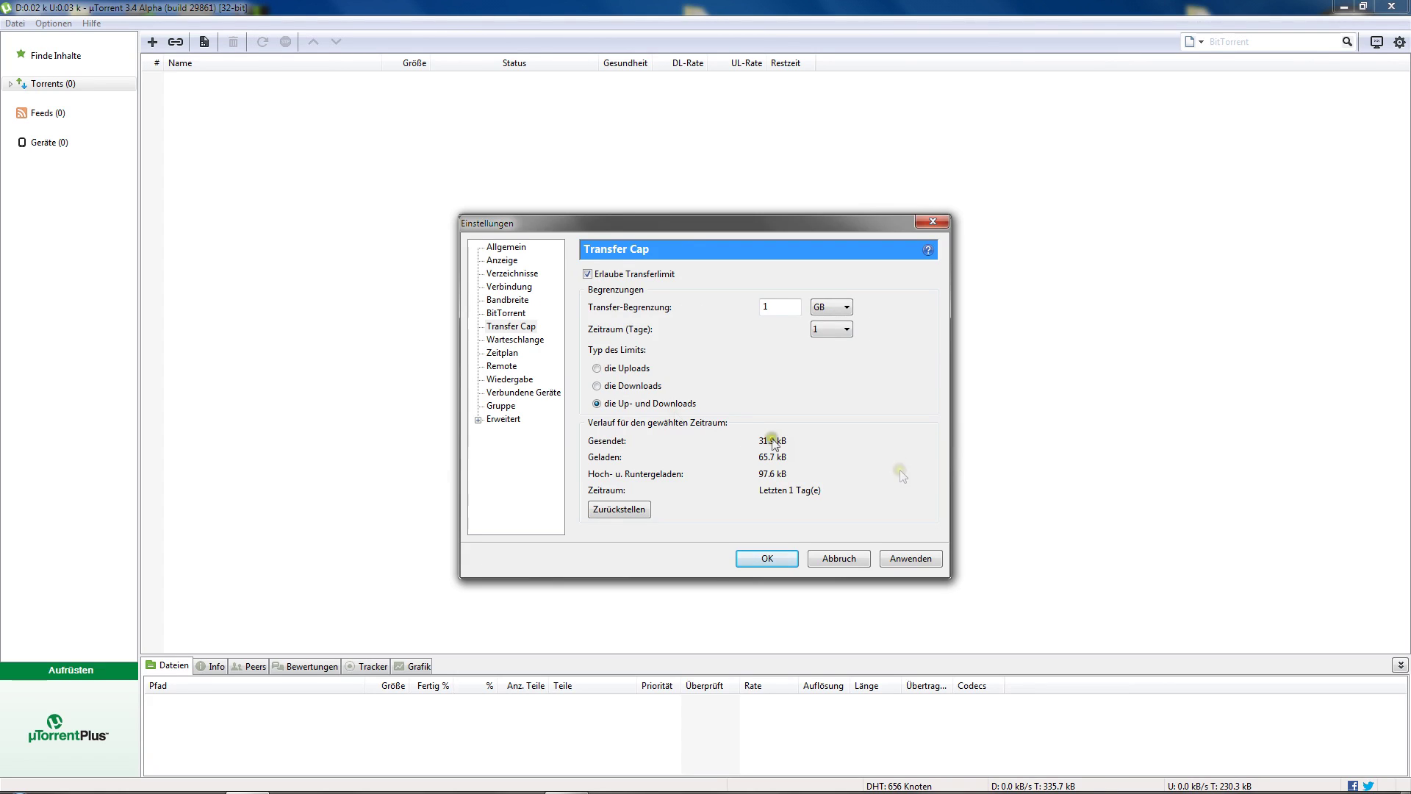
pyautogui.click(588, 275)
pyautogui.click(588, 275)
pyautogui.click(590, 276)
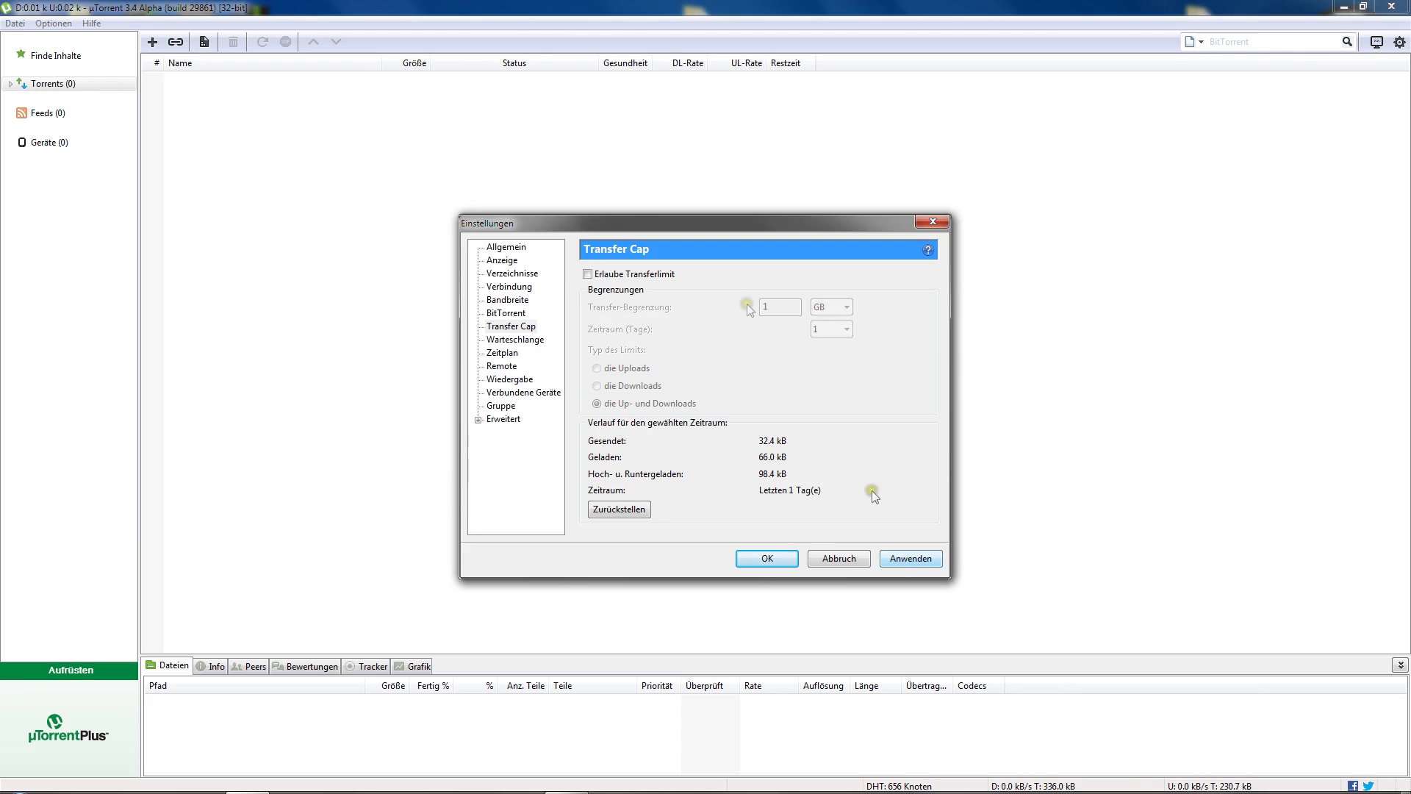
pyautogui.click(898, 557)
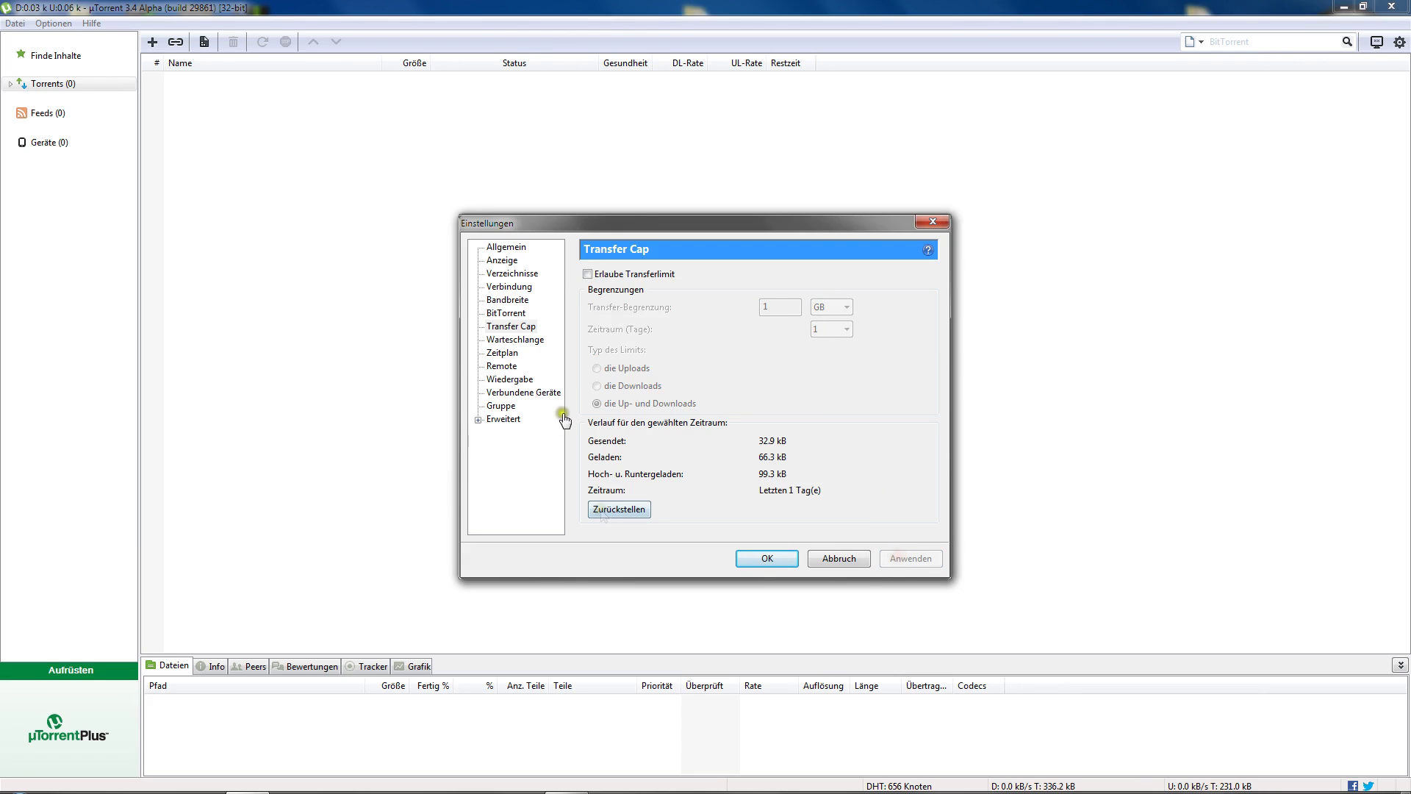
# Step: Review the remaining settings pages again, from Gruppe back up to Warteschlange
pyautogui.click(501, 405)
pyautogui.click(519, 392)
pyautogui.click(520, 380)
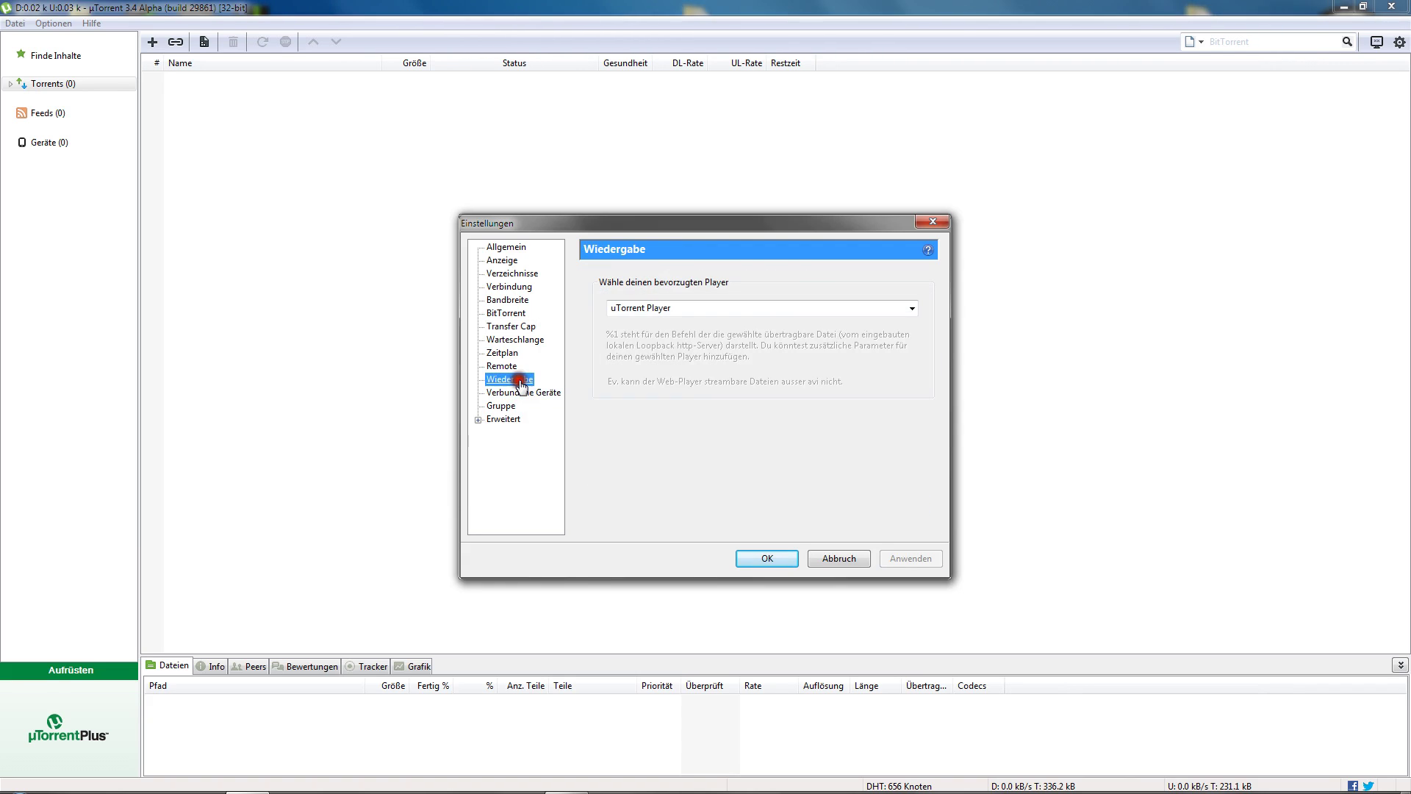
pyautogui.click(501, 366)
pyautogui.click(502, 353)
pyautogui.click(514, 339)
# Step: Try out preallocating disk space for files (Speicher für Dateien vorbelegen) in the general settings
pyautogui.click(505, 247)
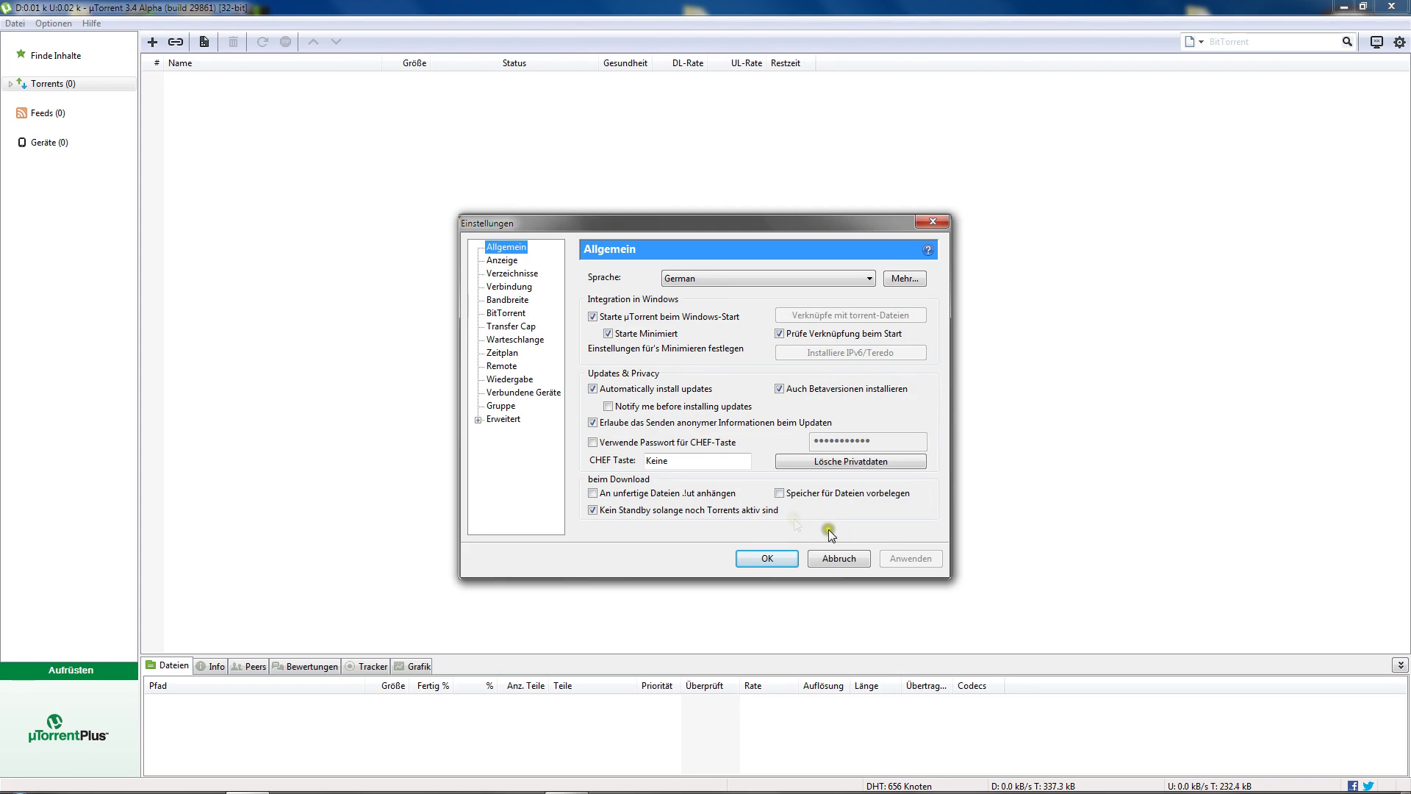
pyautogui.click(801, 496)
pyautogui.click(807, 493)
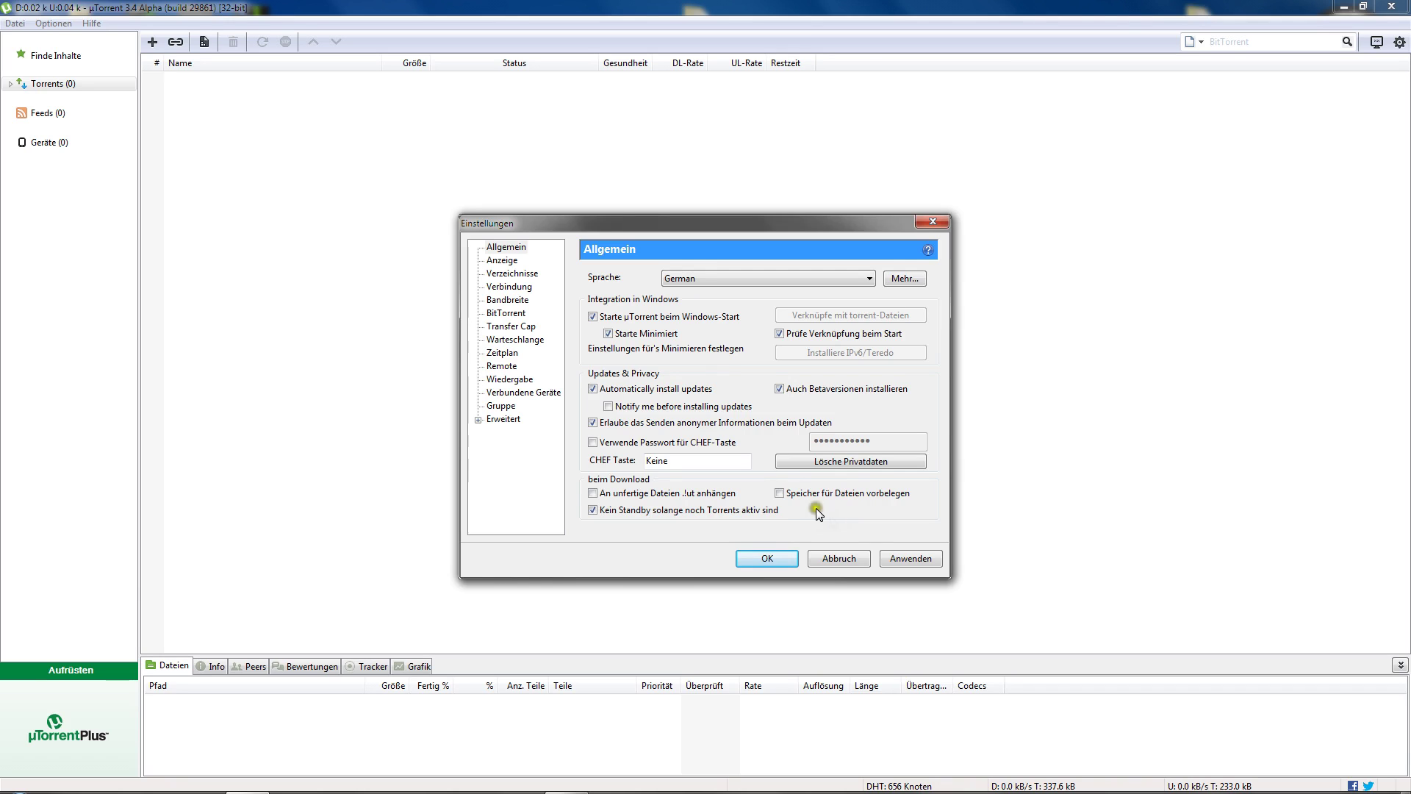
pyautogui.click(792, 497)
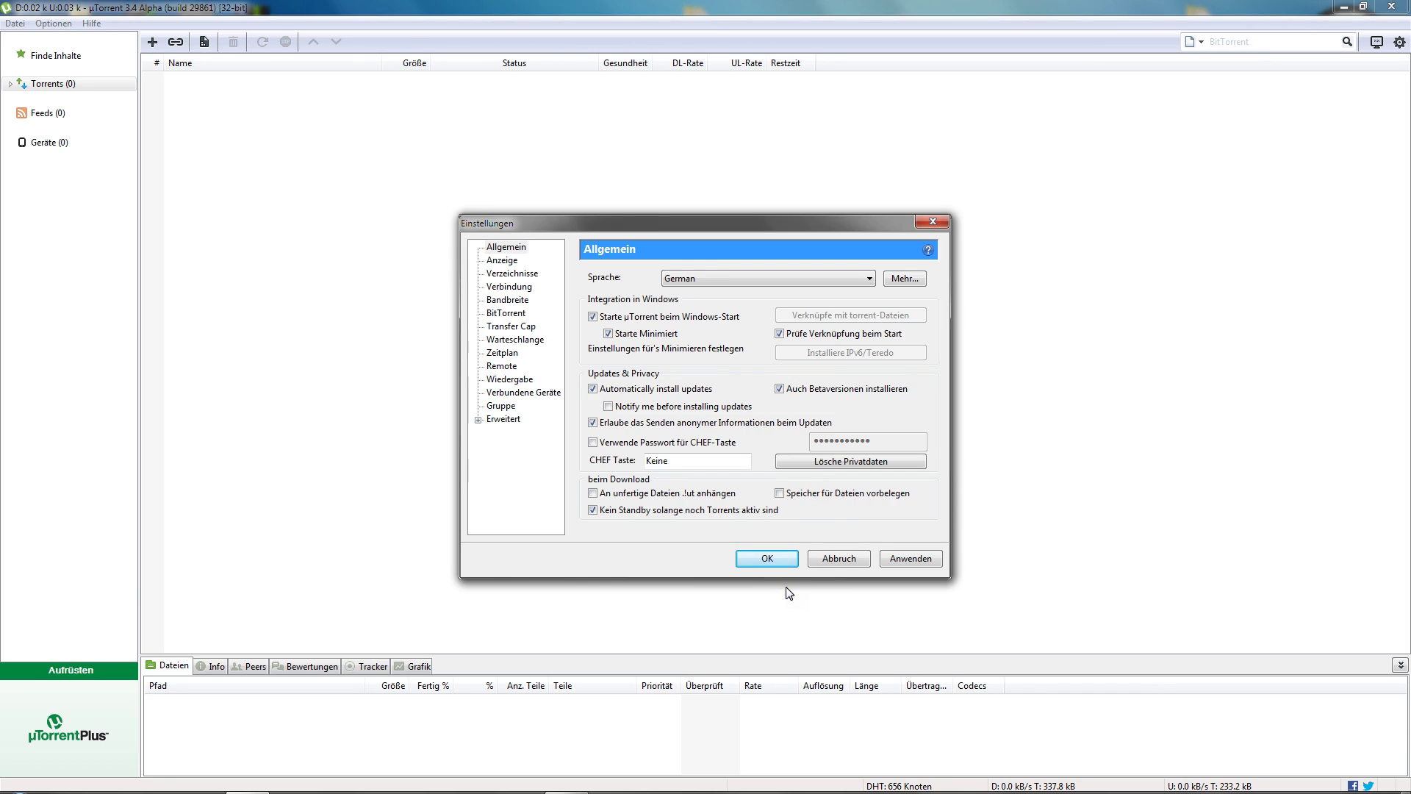
# Step: Apply the pending settings and close the settings dialog with its changes accepted
pyautogui.click(889, 558)
pyautogui.click(908, 562)
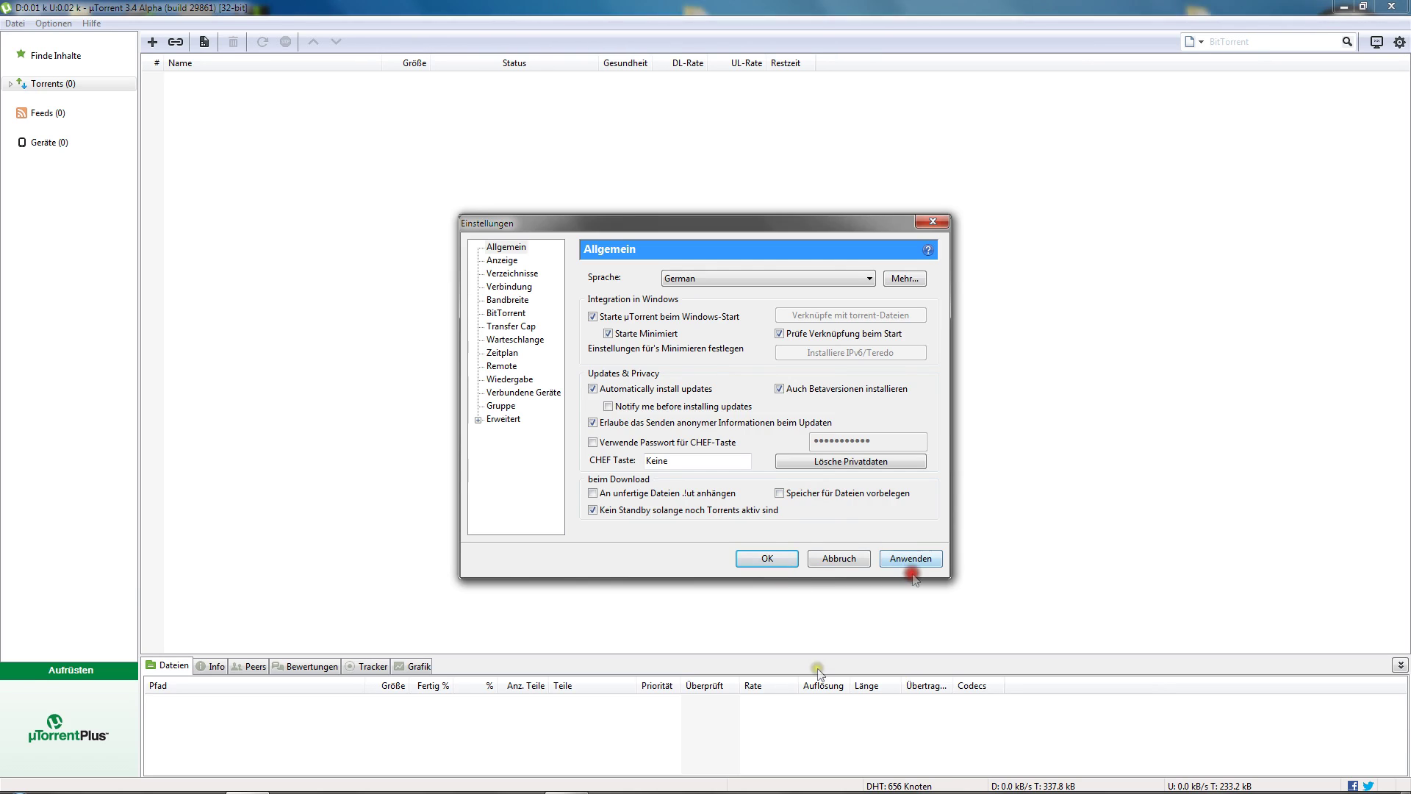
pyautogui.click(775, 559)
pyautogui.moveTo(150, 77); pyautogui.dragTo(1269, 583)
pyautogui.moveTo(1135, 790)
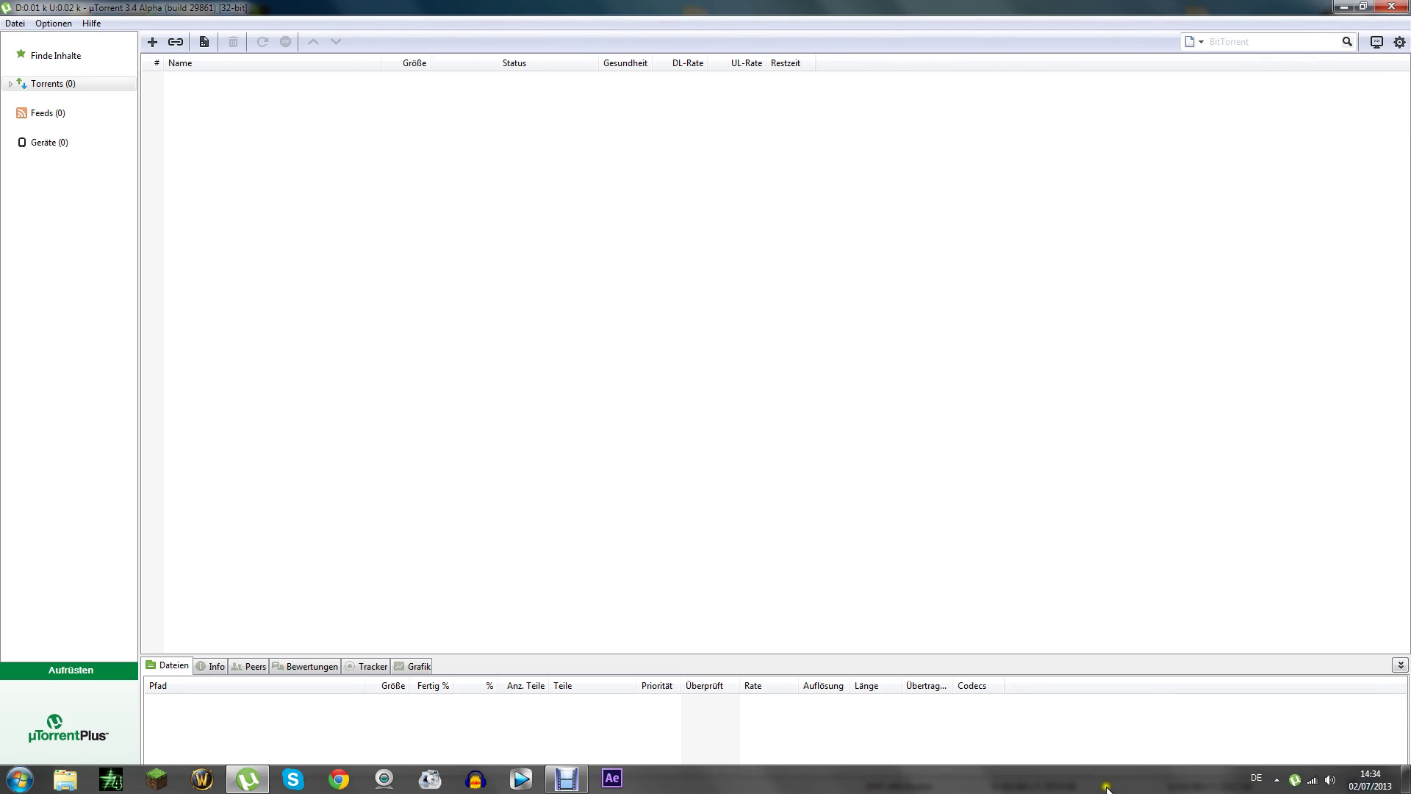
pyautogui.click(585, 777)
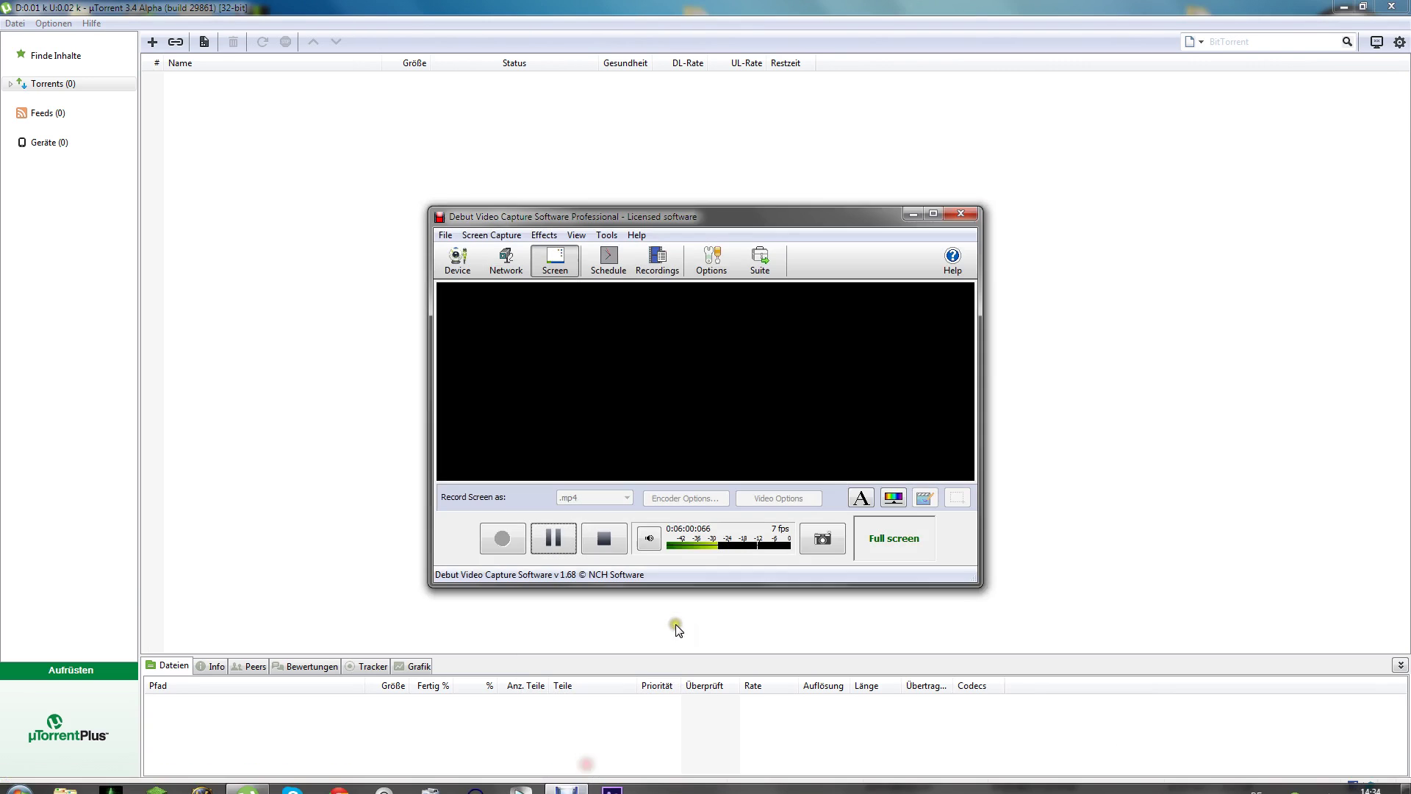